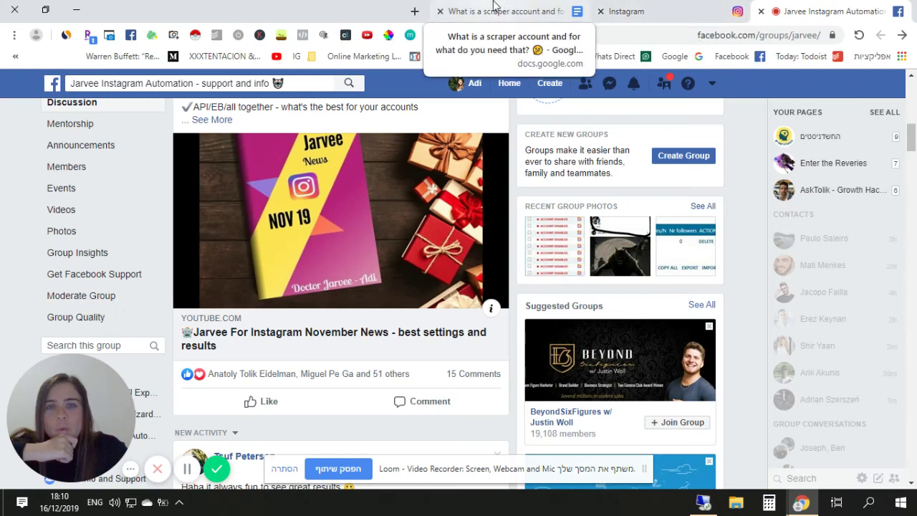
Browse the Jarvee Instagram Automation group posts, then return to the scraper account guide.
left_click(492, 10)
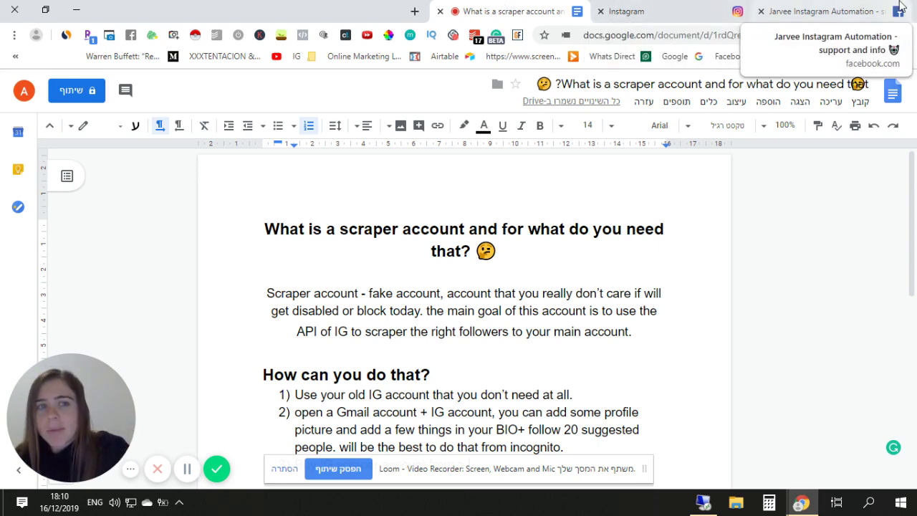
left_click(816, 11)
scroll(409, 268, "up", 4)
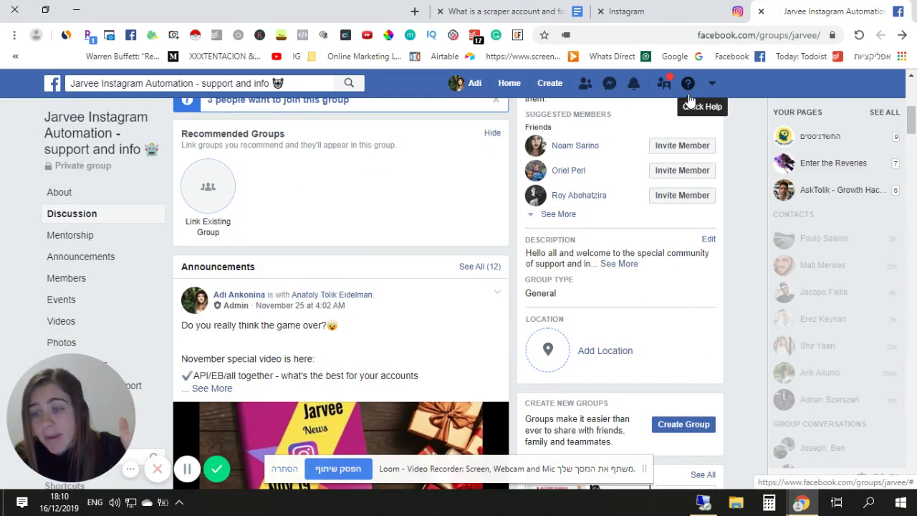
scroll(390, 305, "down", 10)
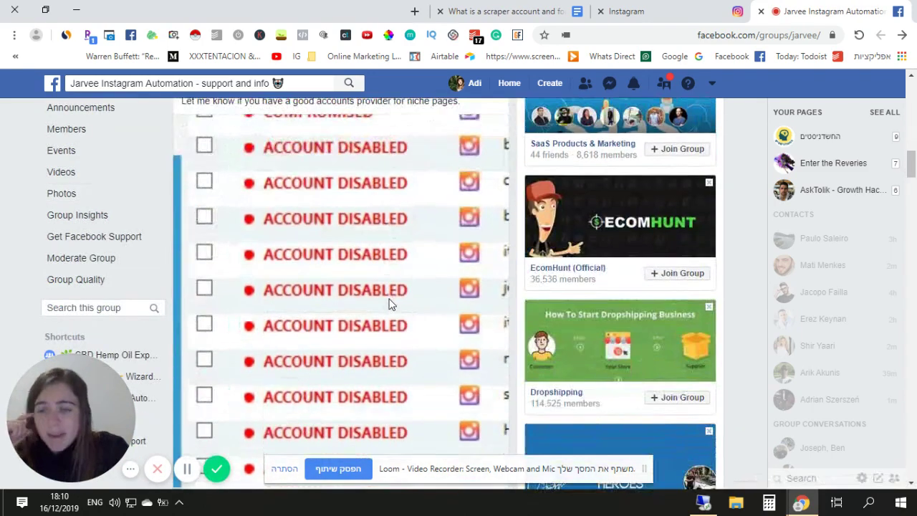
scroll(390, 305, "down", 5)
scroll(429, 344, "up", 7)
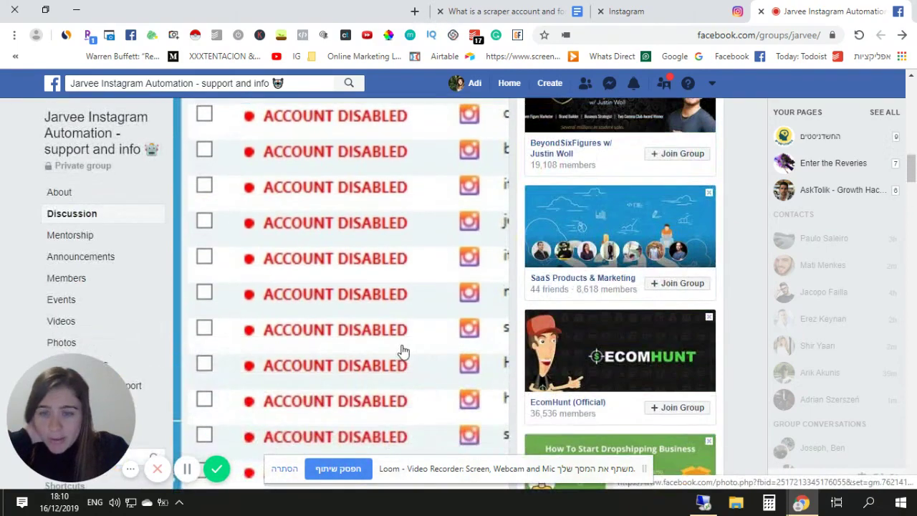
scroll(404, 344, "down", 10)
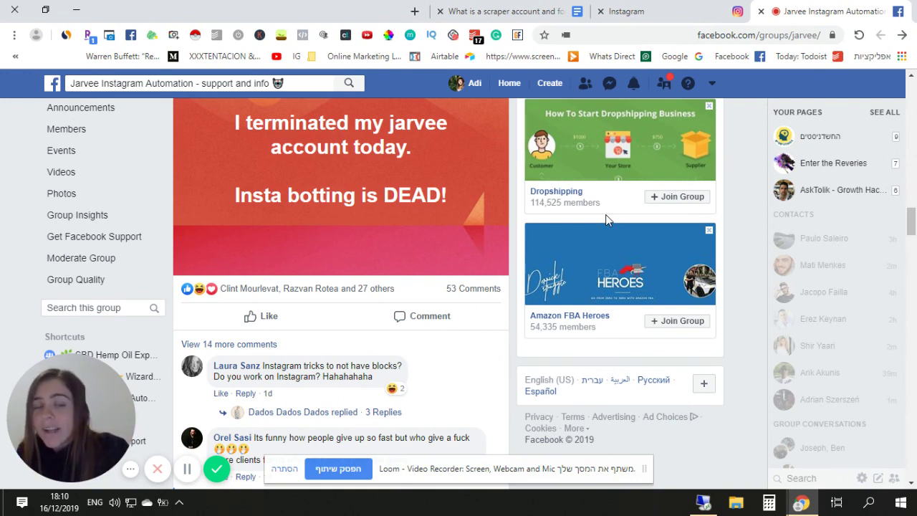
mouse_move(582, 195)
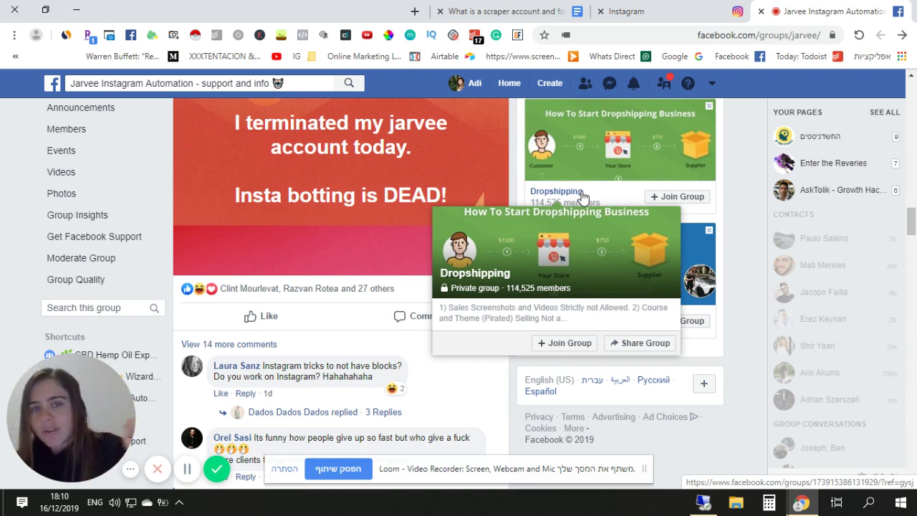
left_click(501, 11)
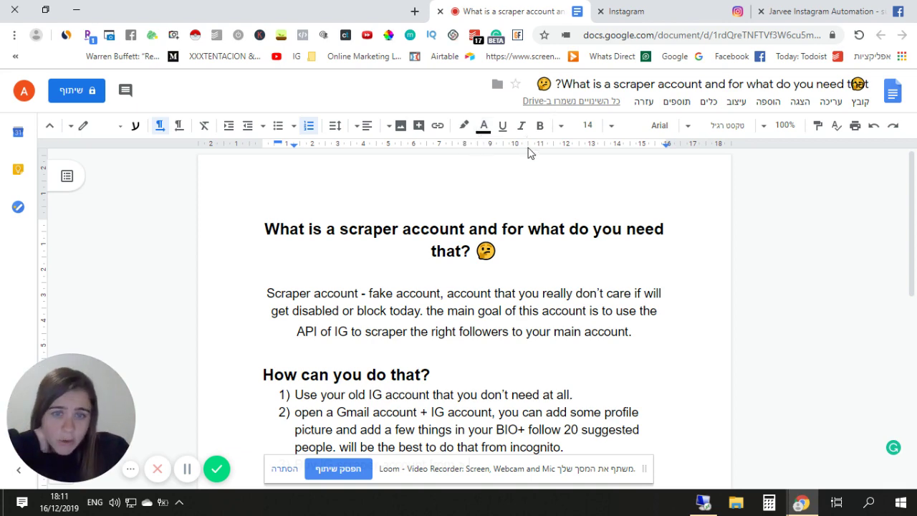
Glance at the Instagram feed, scroll the scraper guide, and open a Chrome incognito window.
left_click(682, 7)
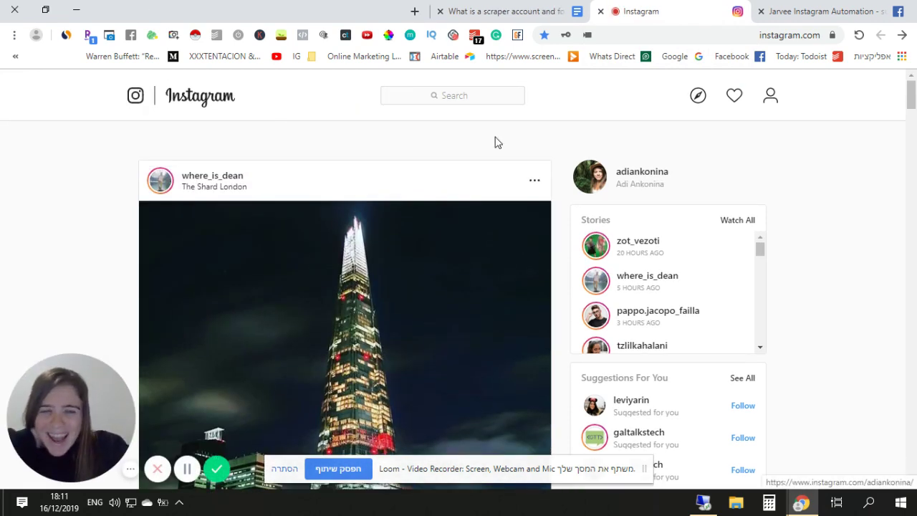
left_click(479, 8)
scroll(484, 270, "down", 2)
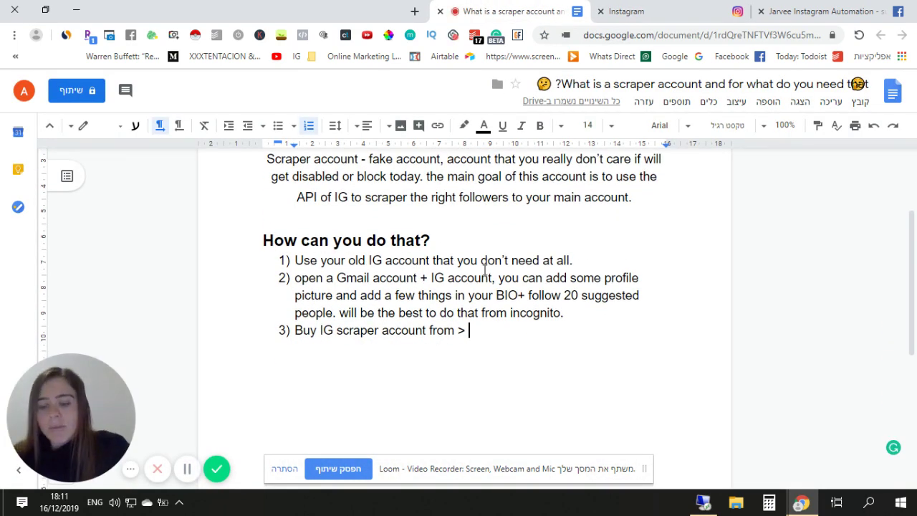
key("ctrl+shift+n")
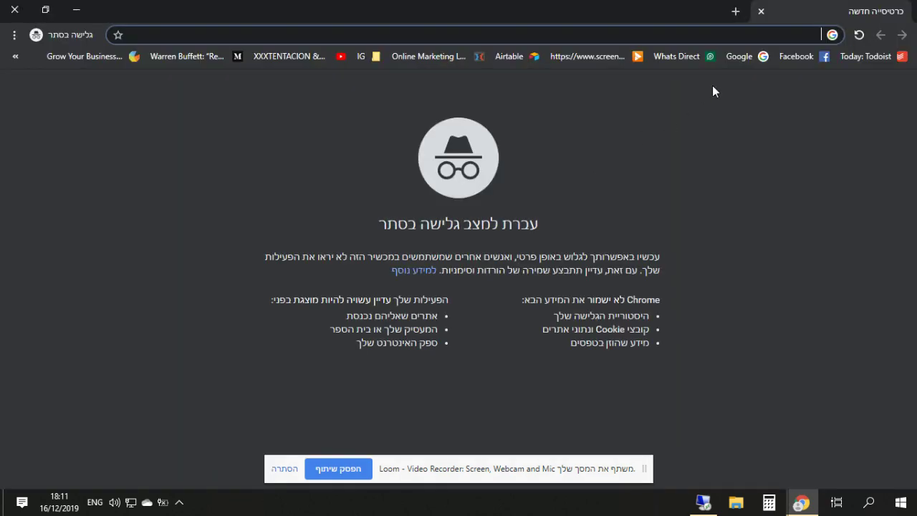
Load Google in the incognito window and open Gmail from the apps grid.
left_click(739, 56)
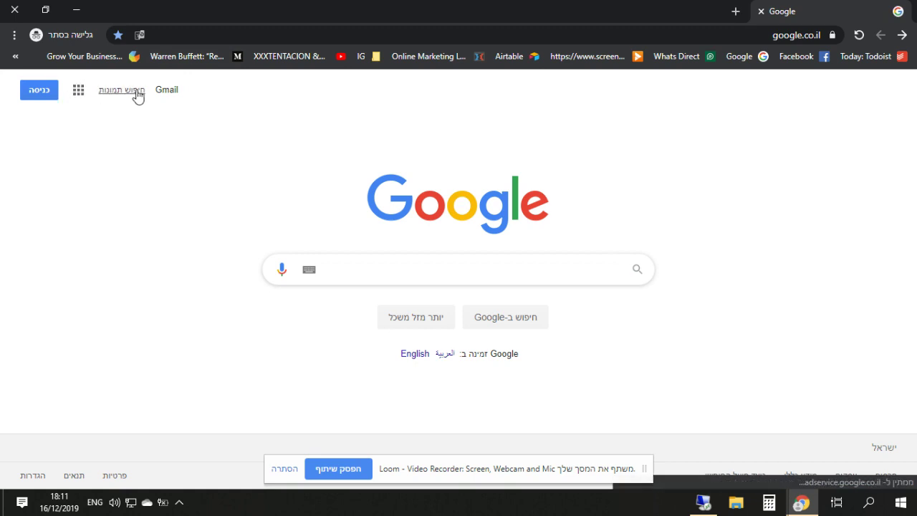
left_click(77, 93)
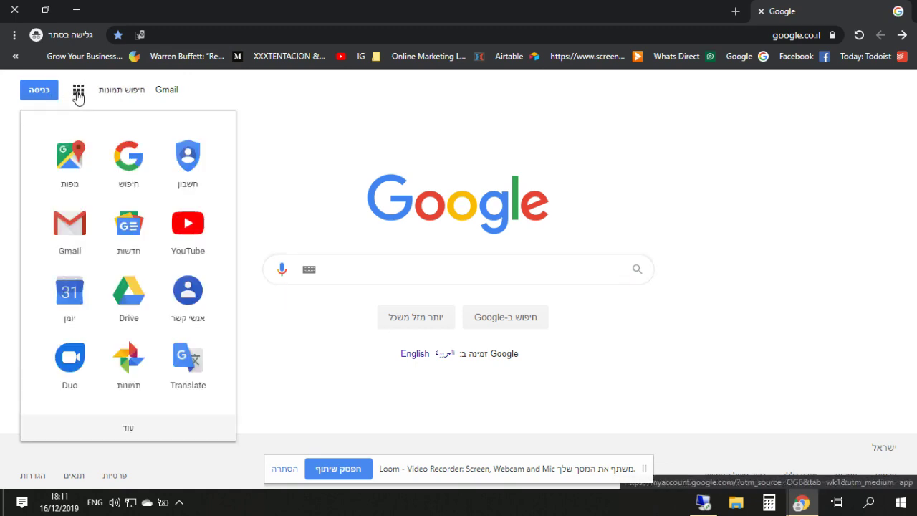
left_click(65, 226)
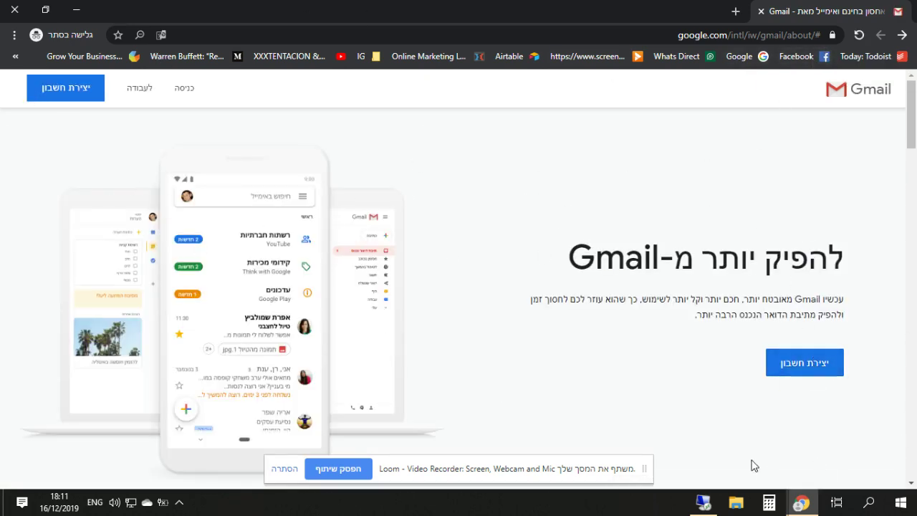
Bring the incognito window back and load instagram.com in a new tab.
left_click(800, 501)
left_click(859, 437)
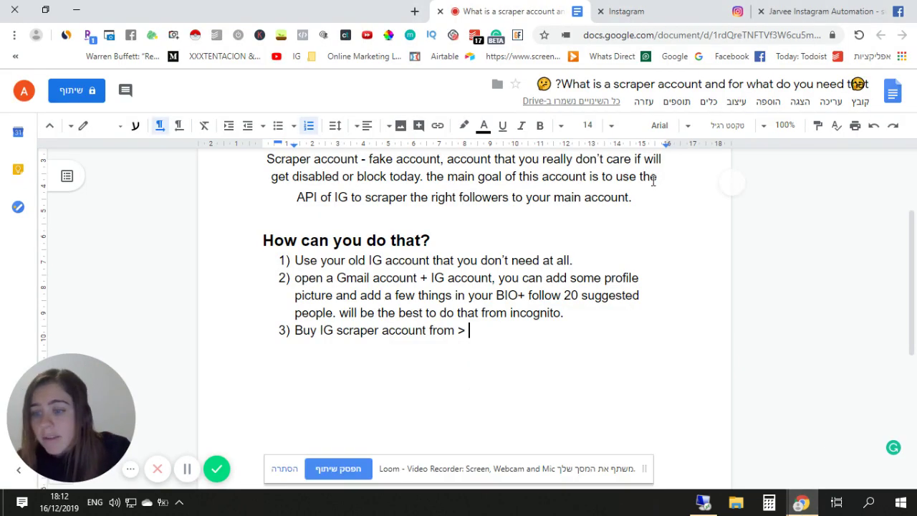
left_click(800, 501)
left_click(583, 449)
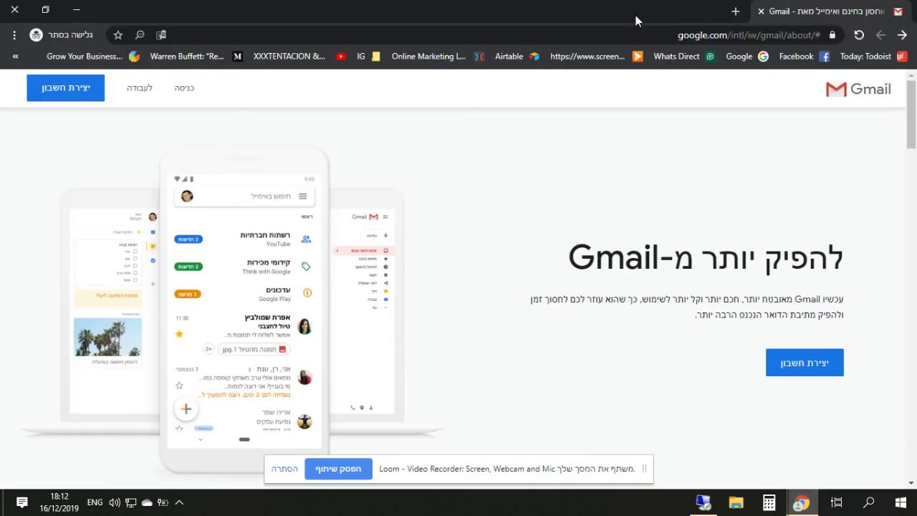
left_click(730, 10)
type("instagram.com")
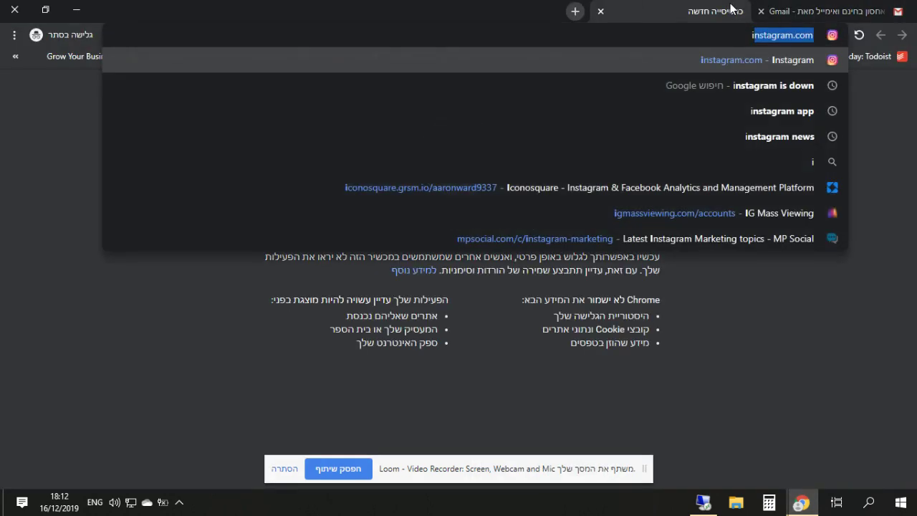
key("Return")
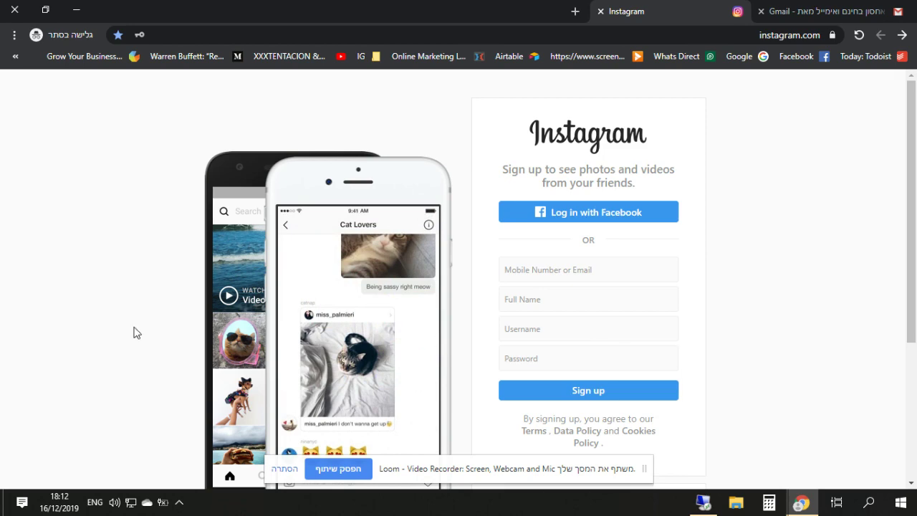
Flip between the Gmail and Instagram sign-up tabs, then return to the scraper account guide.
left_click(812, 19)
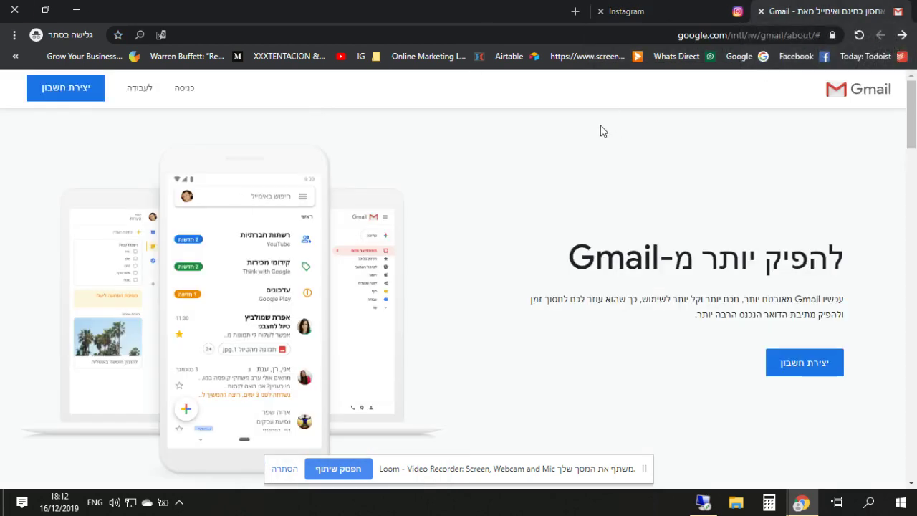
left_click(624, 10)
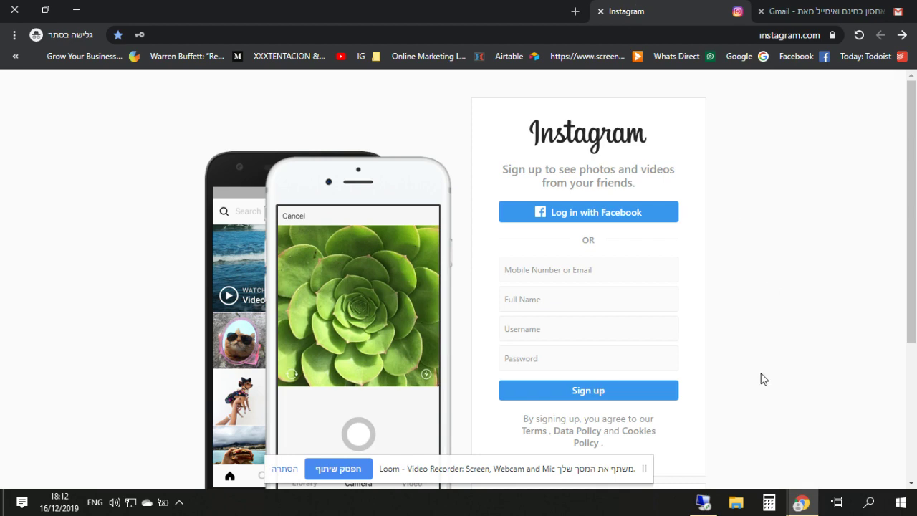
left_click(824, 10)
left_click(645, 11)
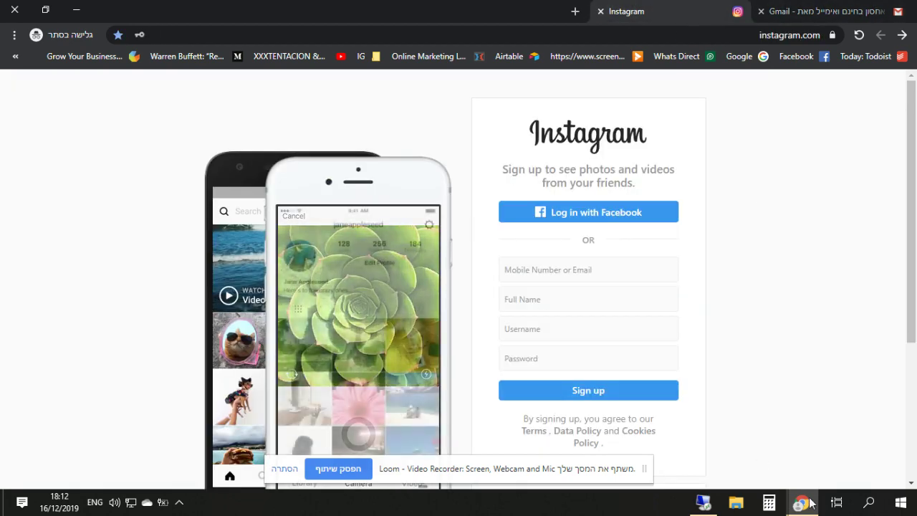
left_click(808, 502)
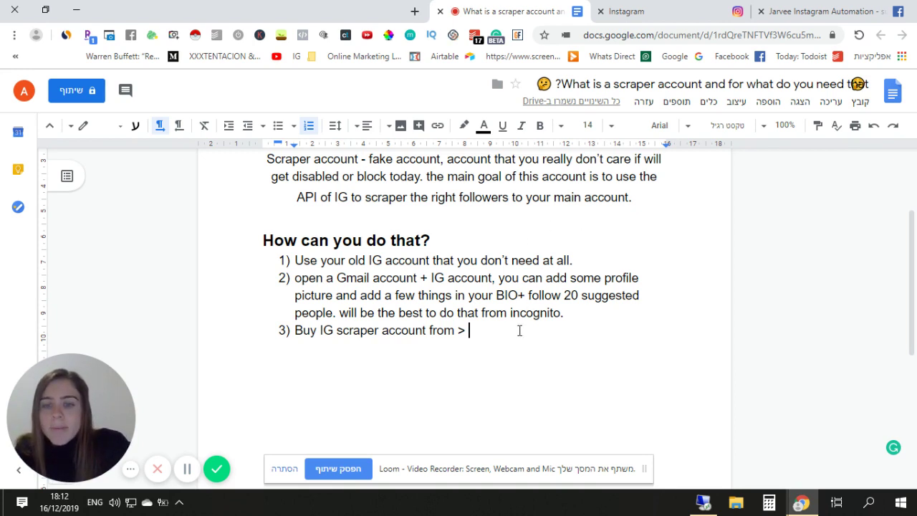
left_click_drag(501, 333, 306, 333)
left_click(305, 333)
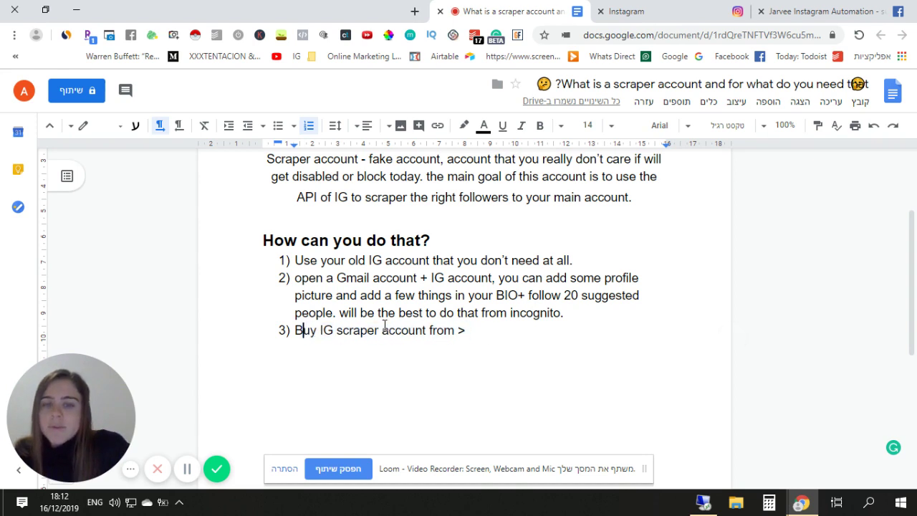
left_click(383, 330)
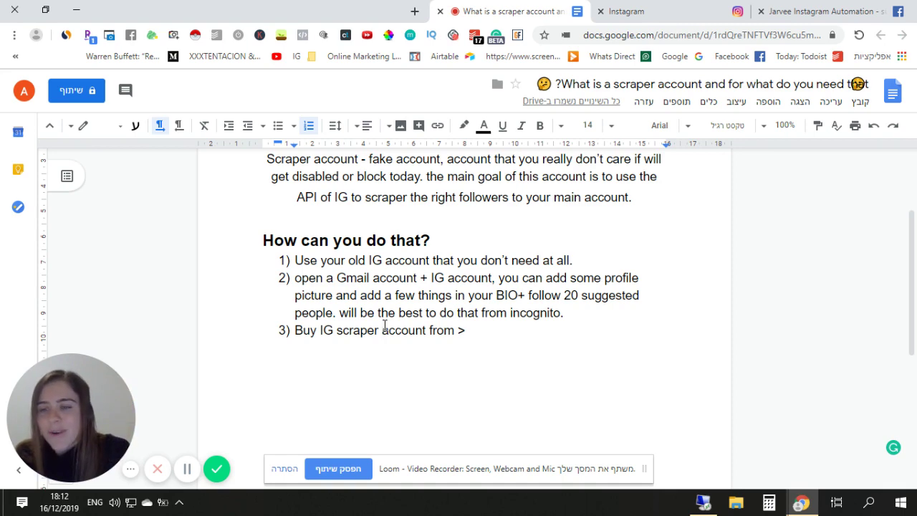
left_click(780, 11)
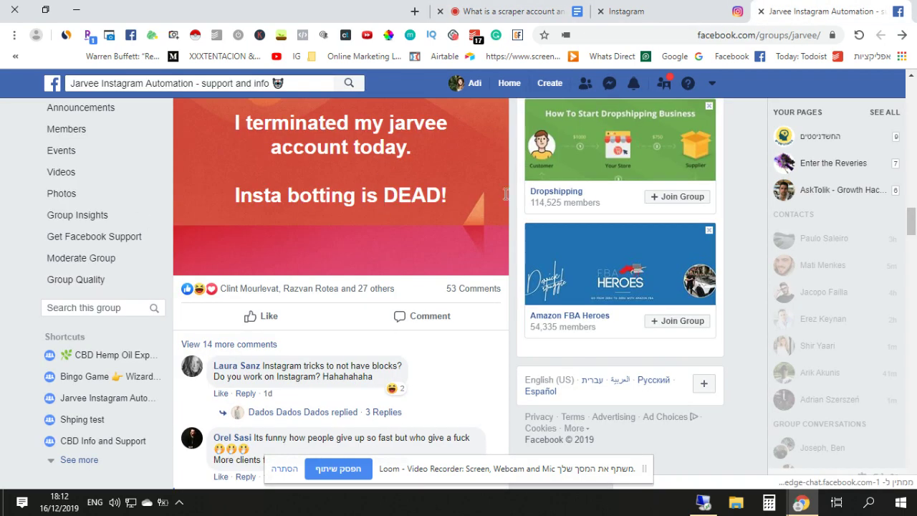
left_click(558, 7)
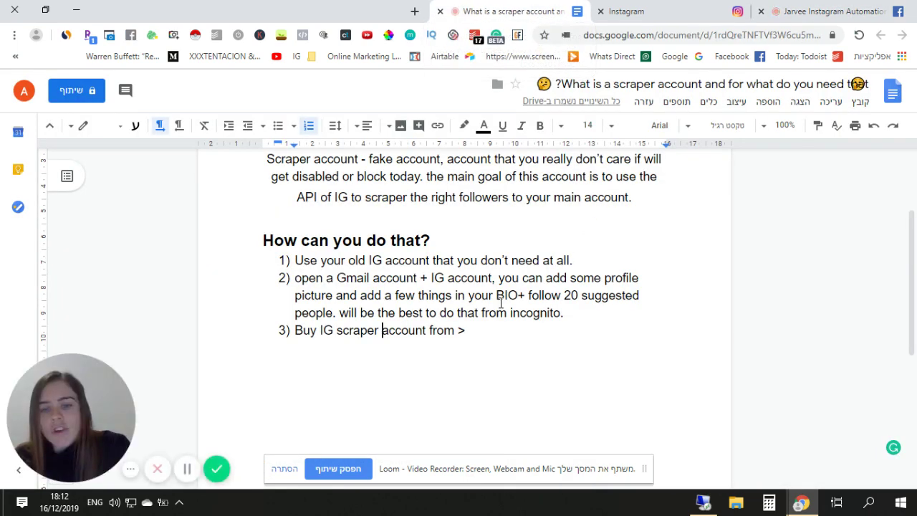
scroll(500, 302, "down", 2)
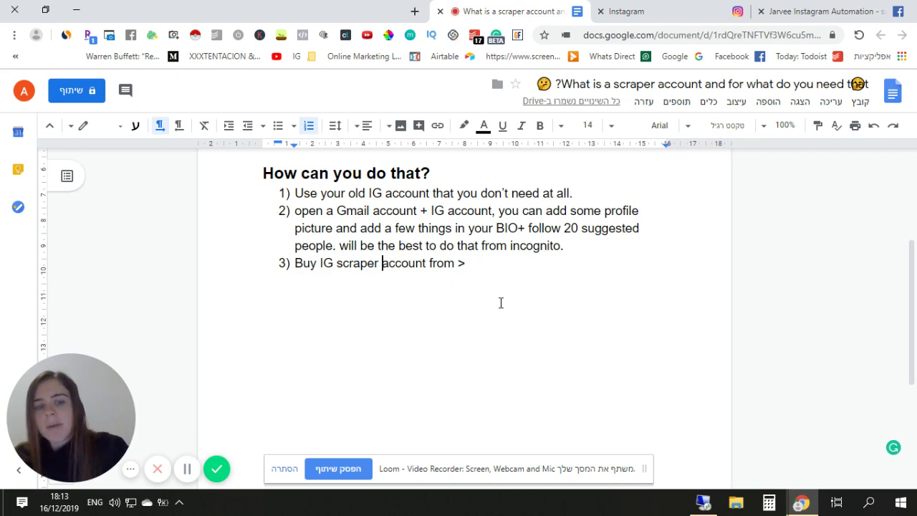
scroll(500, 303, "up", 3)
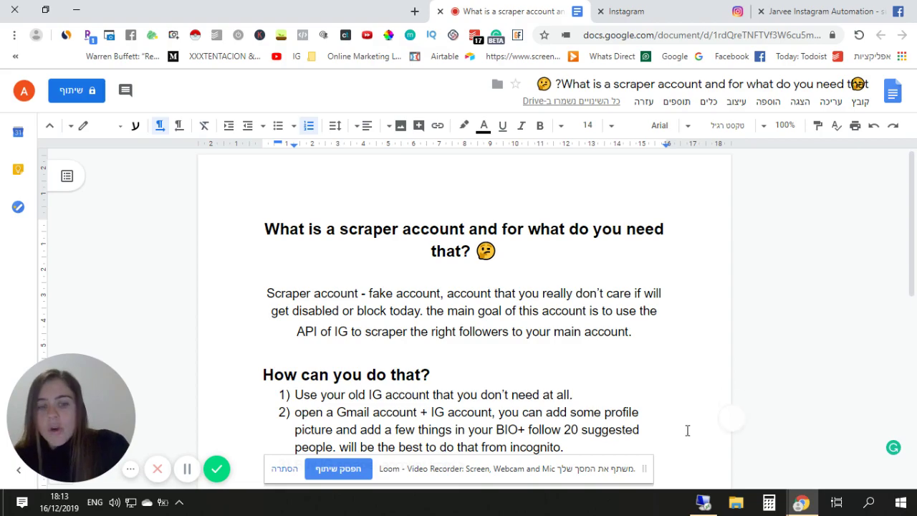
Open the Chasdanistim account's follow settings, then start adding a profile from Social Profiles.
left_click(701, 509)
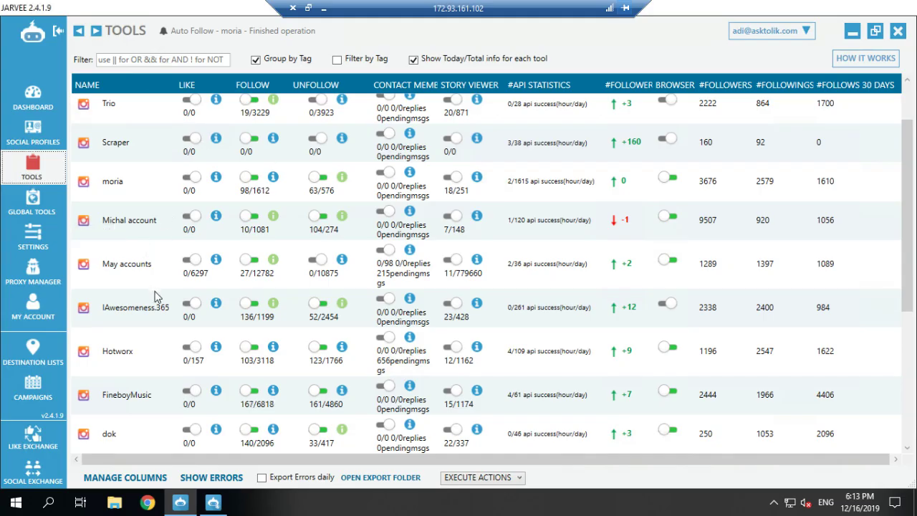
scroll(157, 315, "down", 3)
scroll(156, 319, "up", 1)
scroll(156, 320, "down", 3)
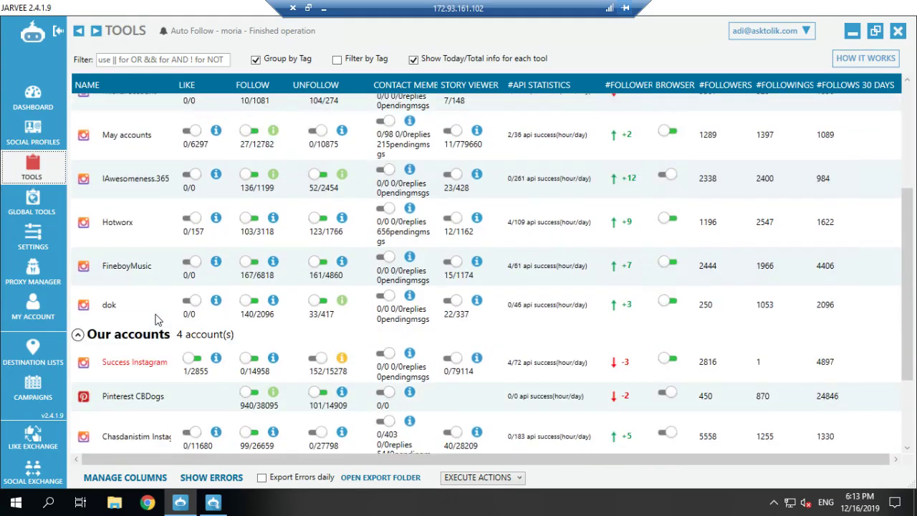
scroll(89, 313, "down", 2)
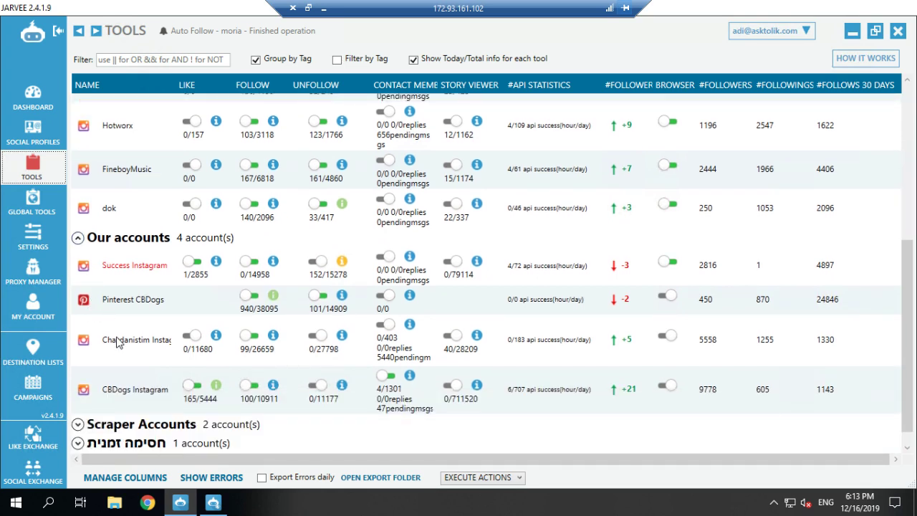
mouse_move(119, 345)
double_click(145, 346)
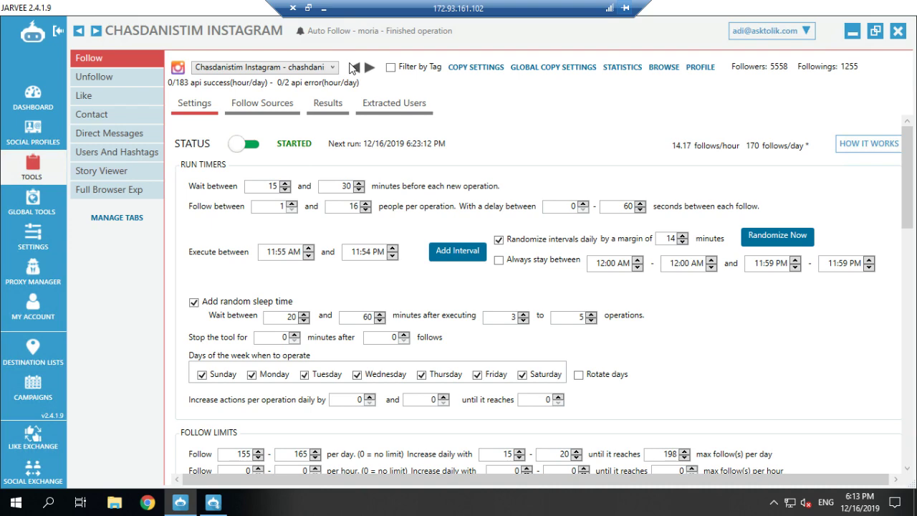
left_click(36, 140)
left_click(129, 63)
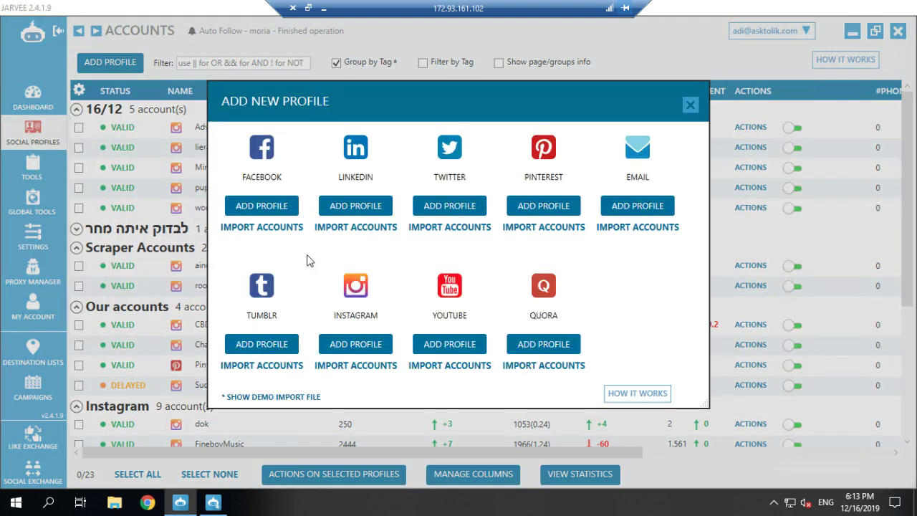
Add an Instagram profile named 'Scraper' and enter its login username and password.
left_click(373, 343)
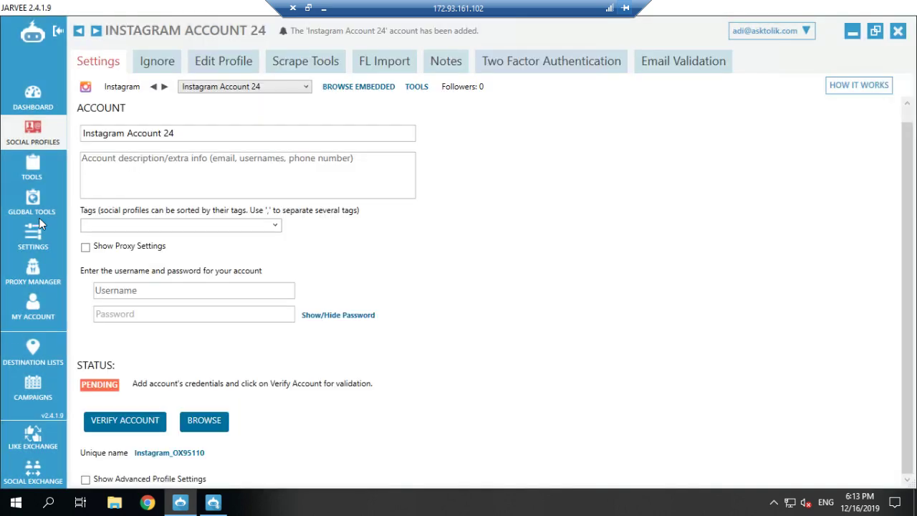
triple_click(208, 136)
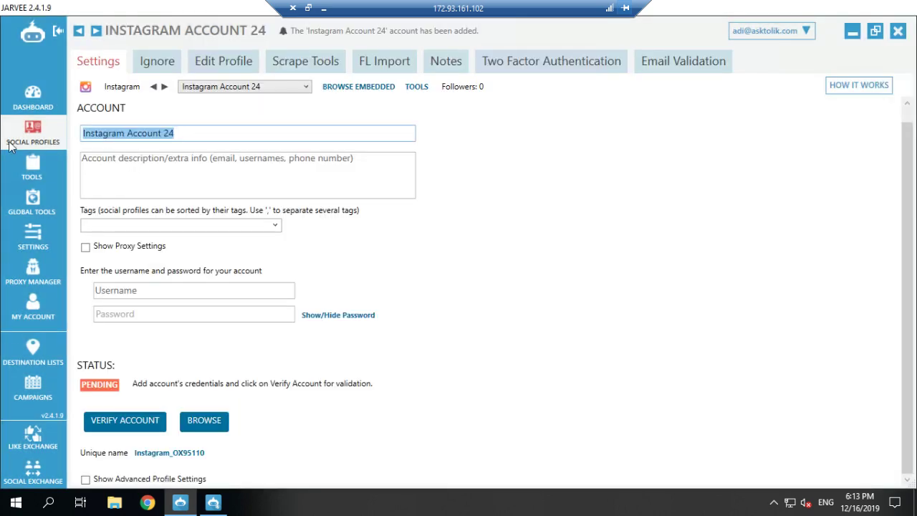
type("Scraper")
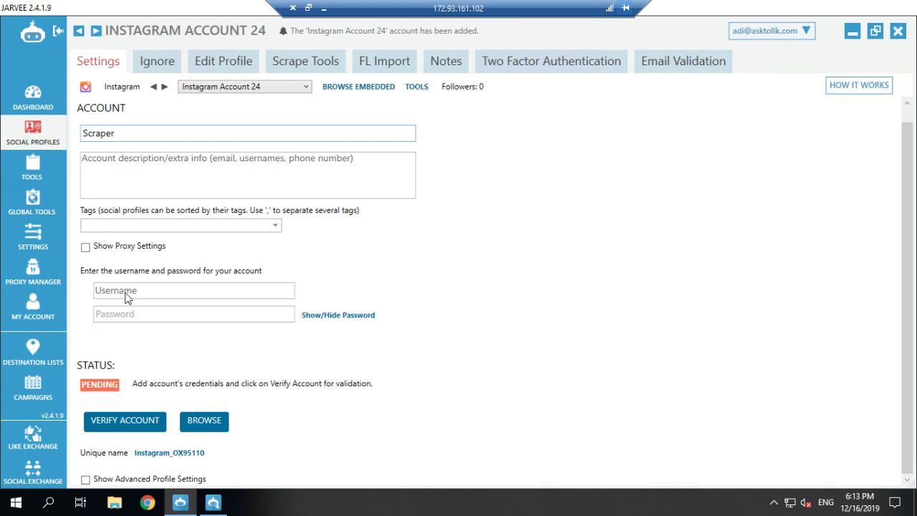
left_click(126, 295)
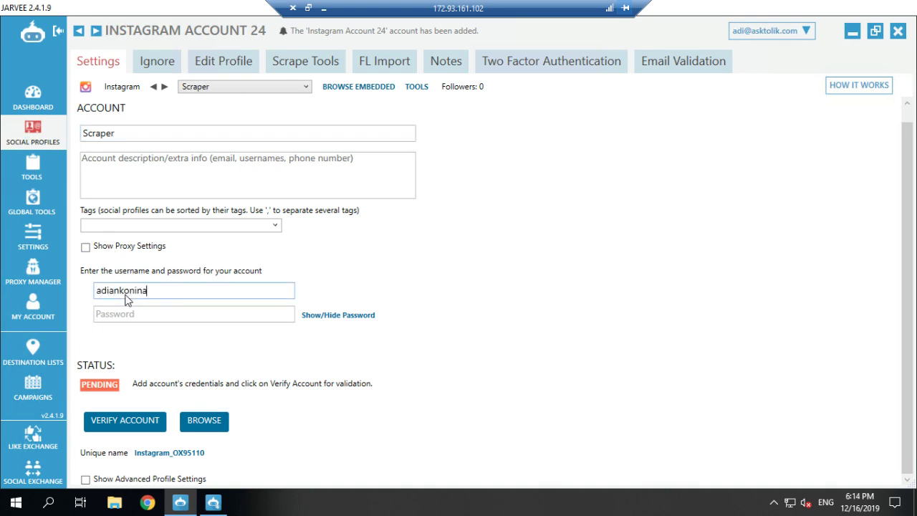
key("Tab")
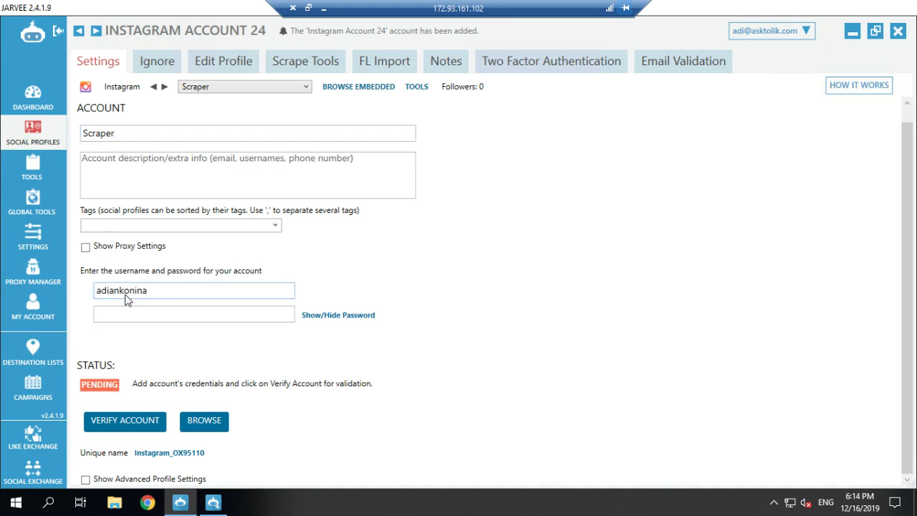
type("••••••••••")
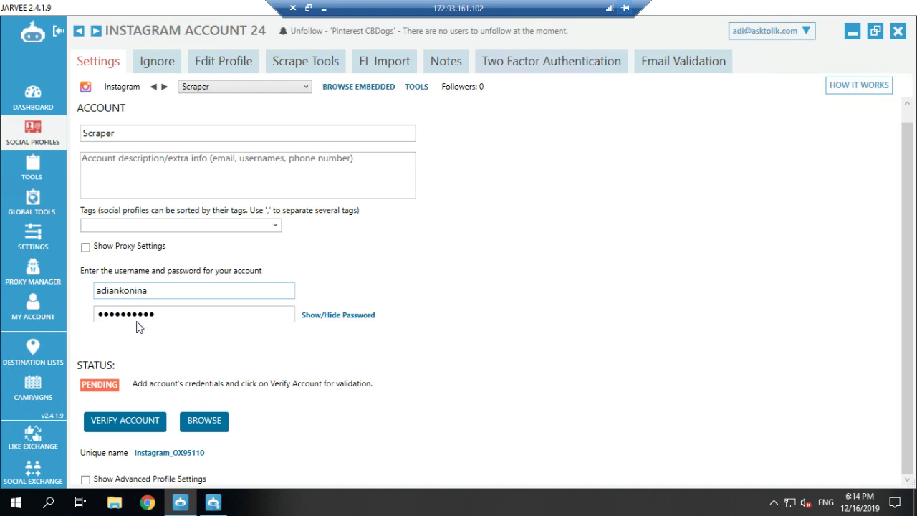
Disable the embedded browser for login and following, drop alternative cookies, and enable 'Use only api'.
left_click(120, 477)
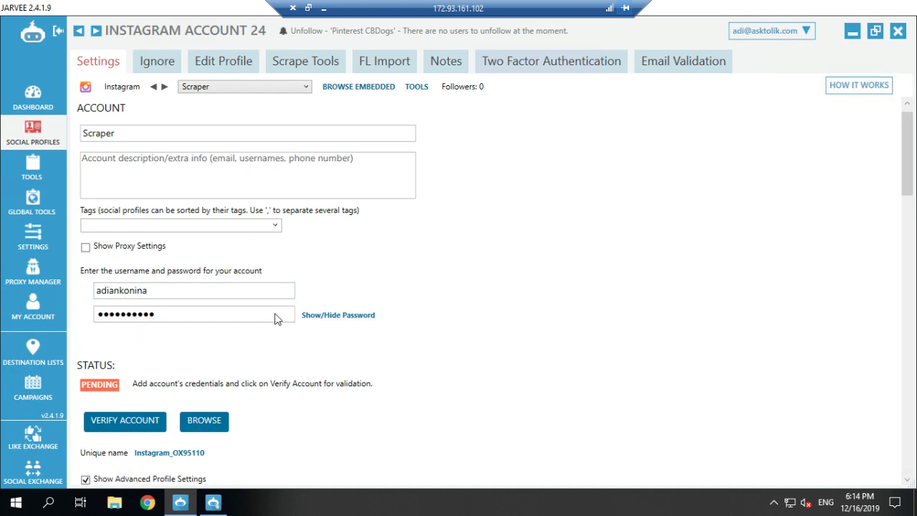
scroll(280, 313, "down", 2)
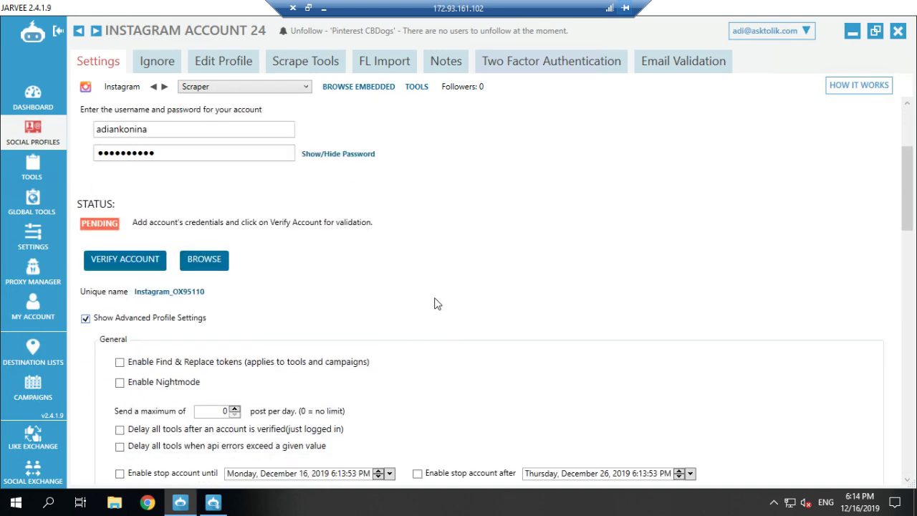
scroll(437, 302, "down", 5)
scroll(437, 300, "down", 1)
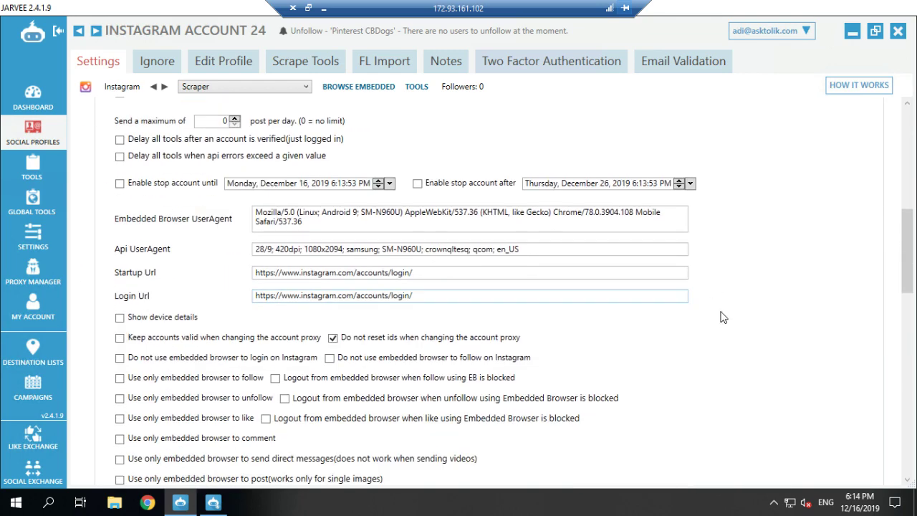
left_click(305, 357)
left_click(390, 364)
scroll(191, 325, "down", 6)
scroll(188, 320, "down", 5)
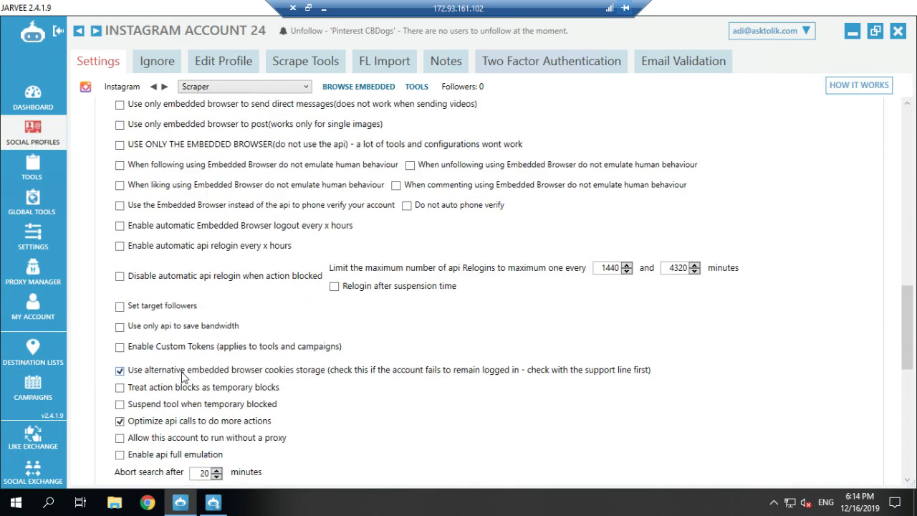
left_click(184, 372)
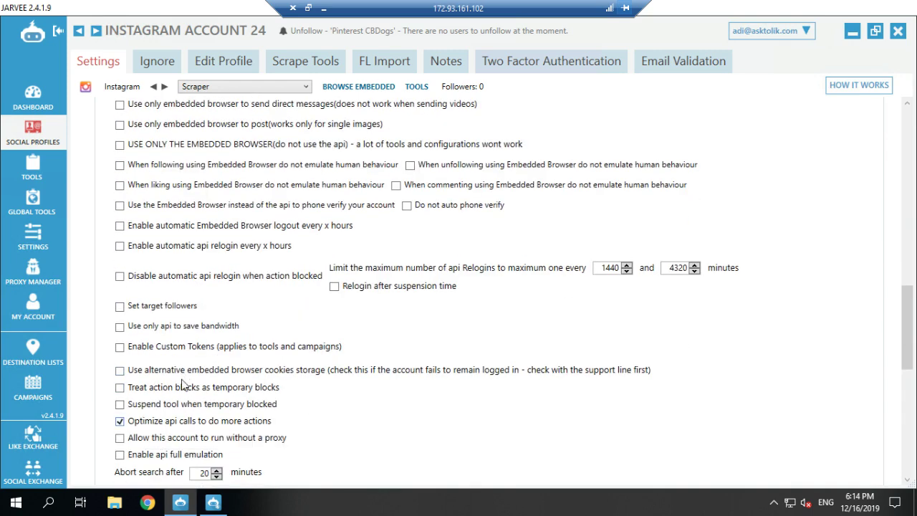
left_click(173, 331)
Open the program's global Social Platforms Instagram settings.
mouse_move(154, 422)
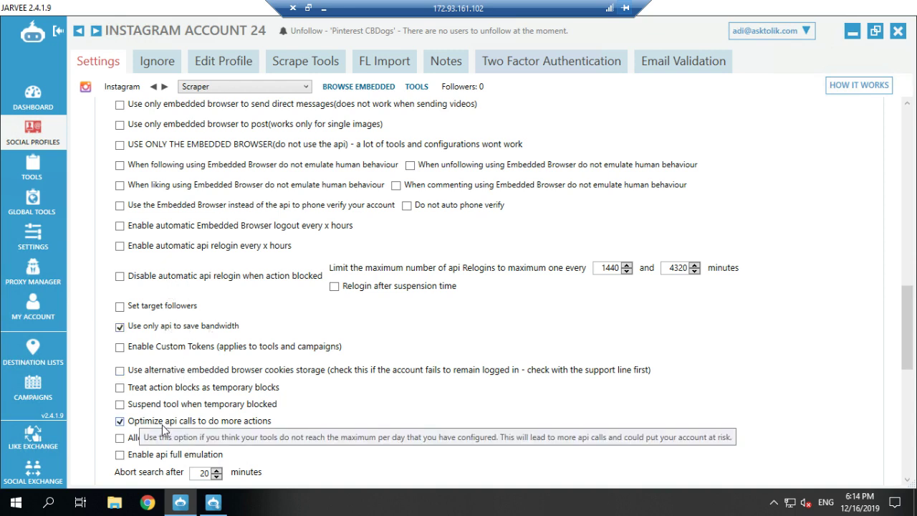
scroll(319, 383, "up", 8)
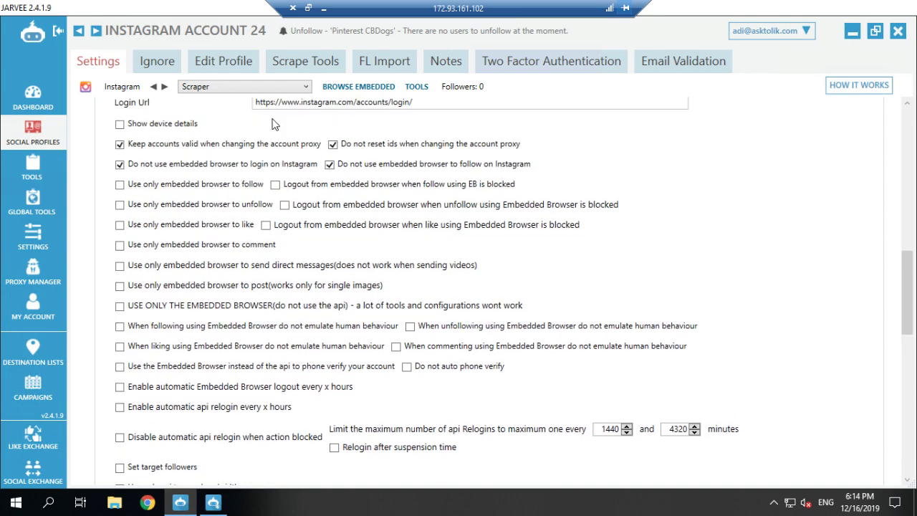
left_click(33, 240)
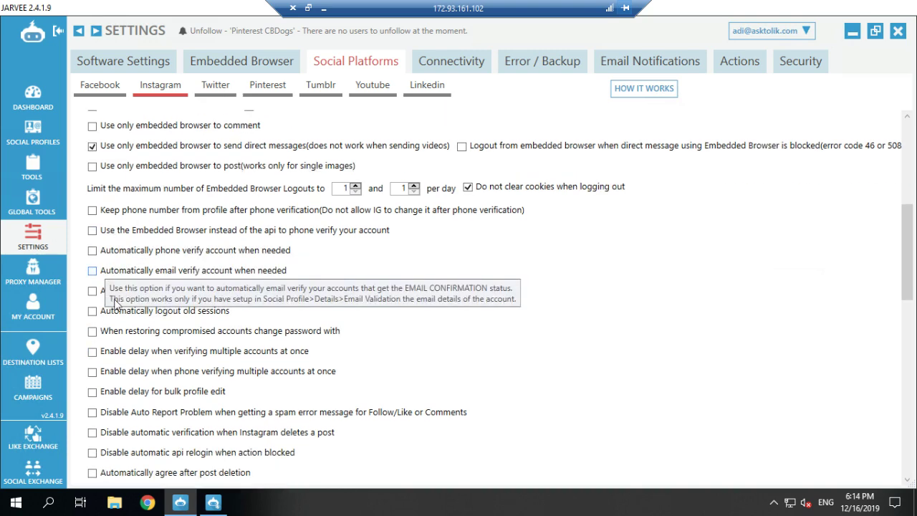
scroll(107, 276, "down", 2)
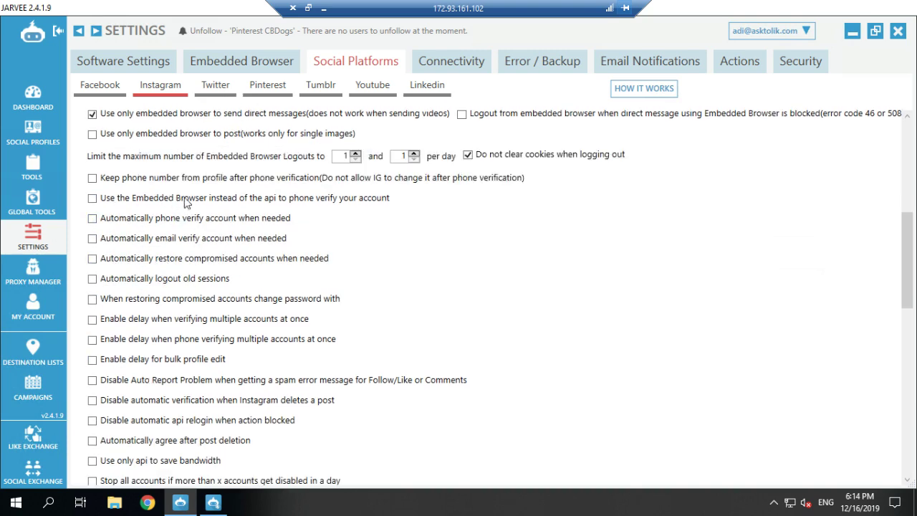
mouse_move(351, 203)
scroll(322, 222, "down", 5)
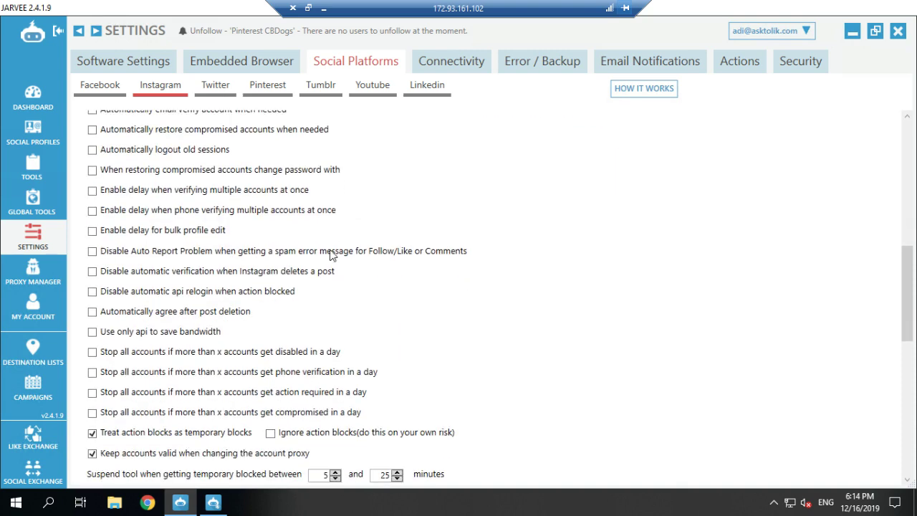
scroll(212, 240, "up", 3)
scroll(211, 240, "up", 5)
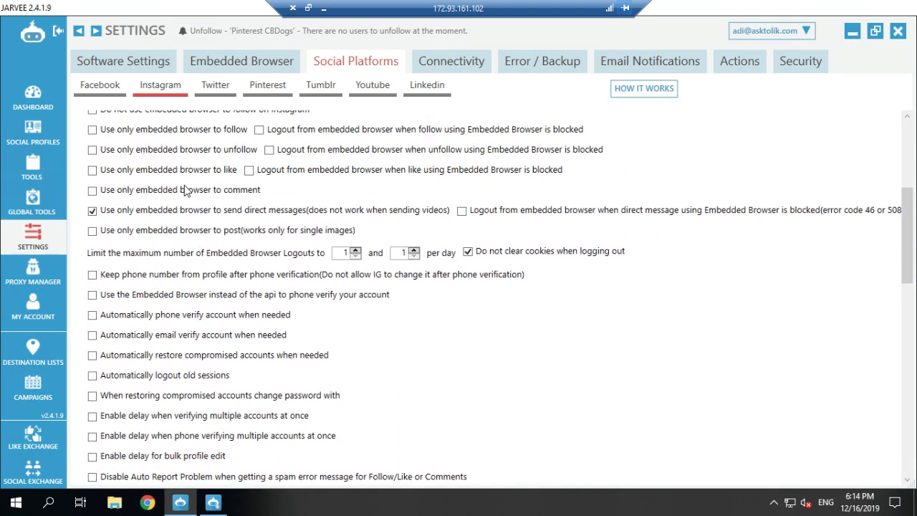
scroll(187, 190, "up", 2)
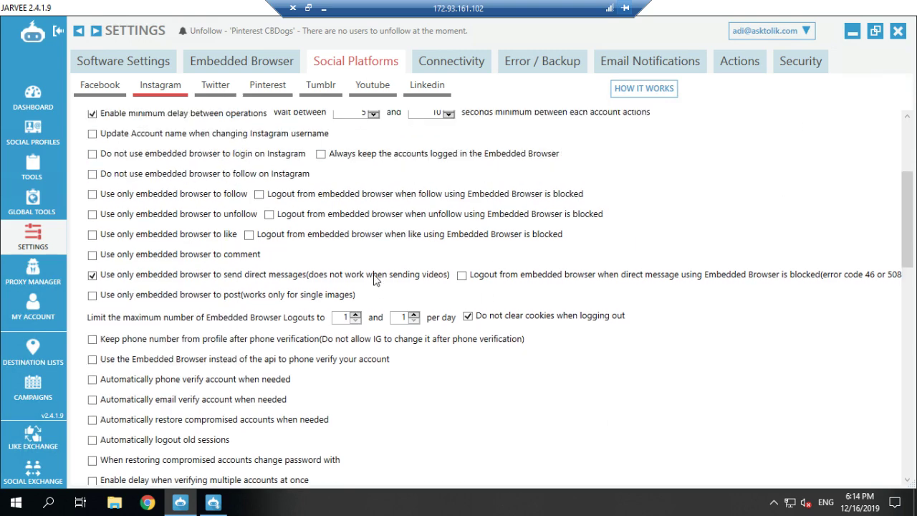
scroll(268, 244, "up", 1)
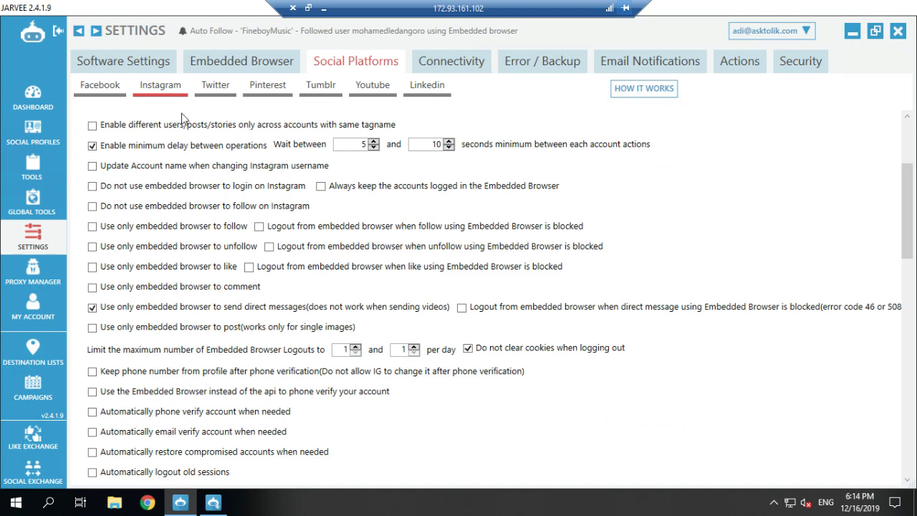
left_click(30, 175)
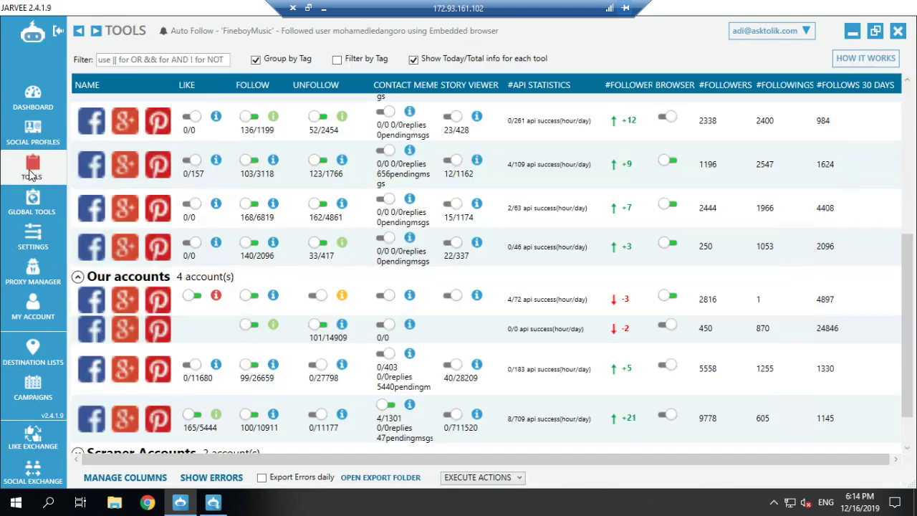
Open the Scraper account's profile settings and verify the account so its status becomes Valid.
scroll(179, 242, "up", 5)
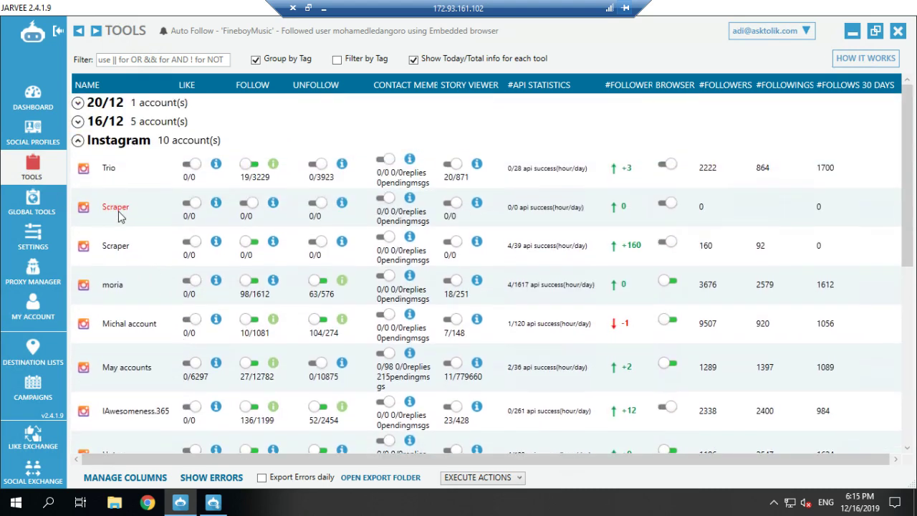
left_click(116, 208)
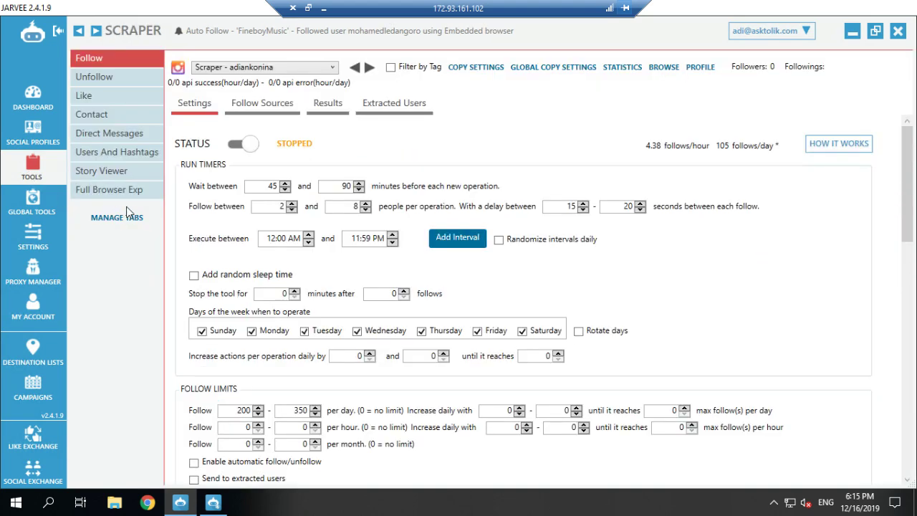
left_click(698, 68)
scroll(213, 230, "up", 5)
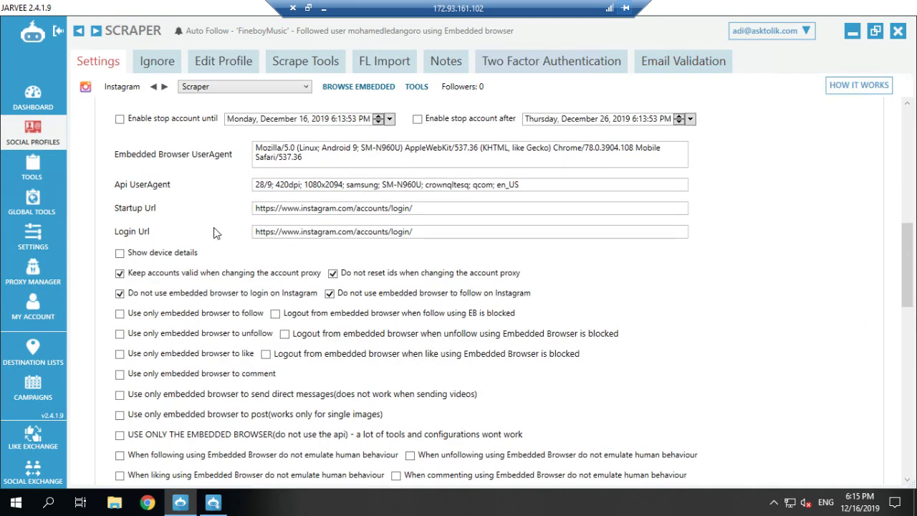
scroll(179, 236, "up", 3)
left_click(116, 322)
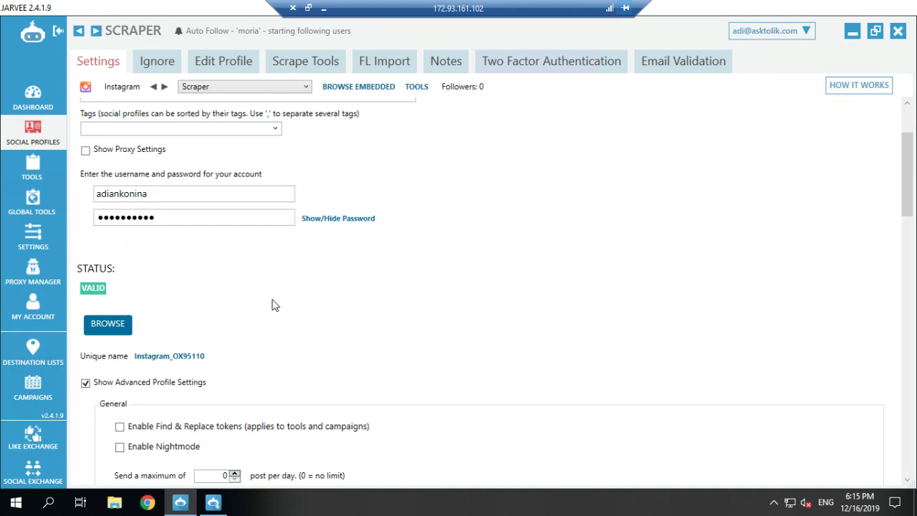
Set the Scraper Follow tool to follow 10–30 people per operation.
left_click(416, 88)
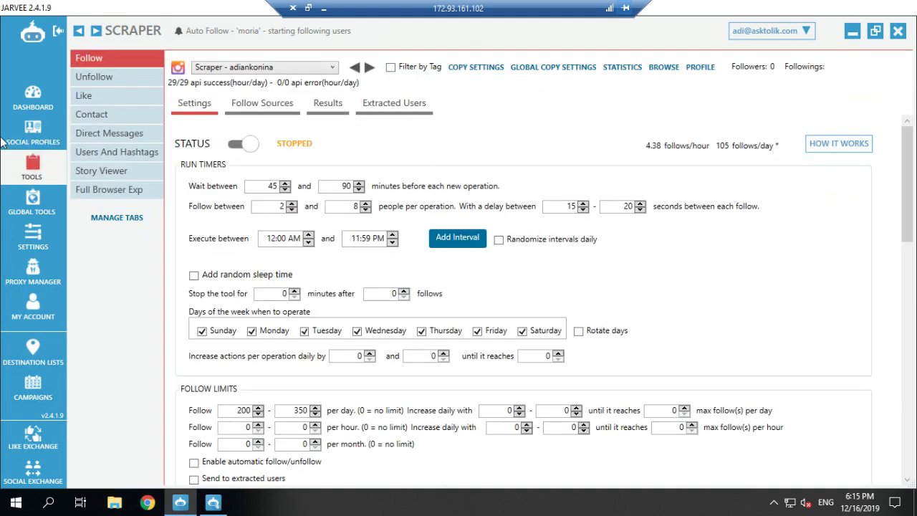
left_click(275, 187)
key("Tab")
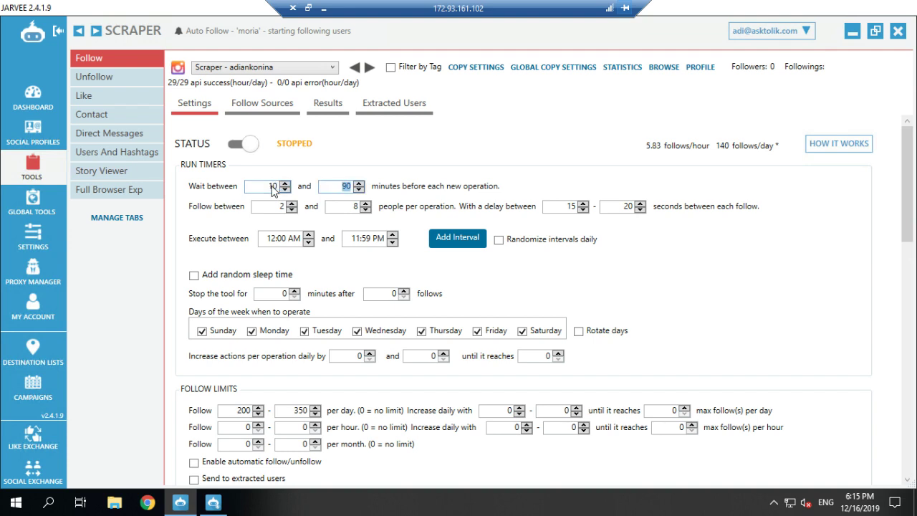
type("30")
double_click(275, 187)
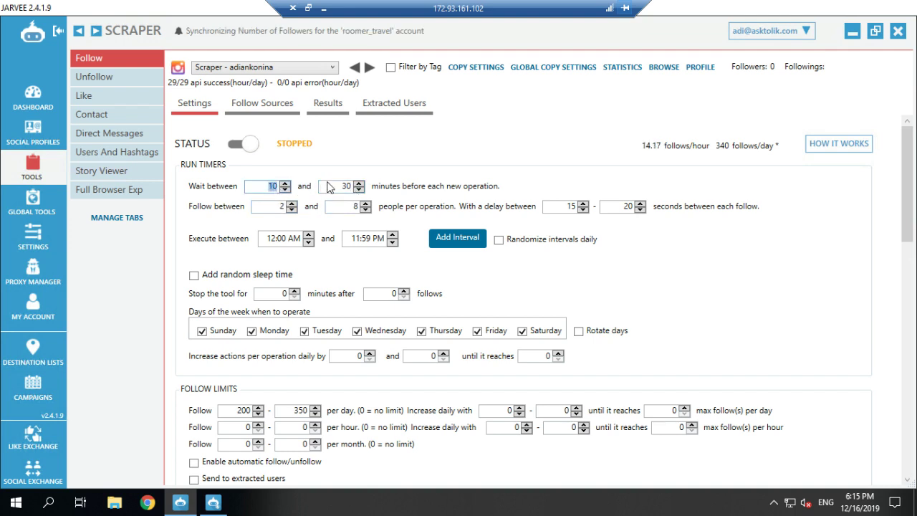
key("Tab")
double_click(276, 208)
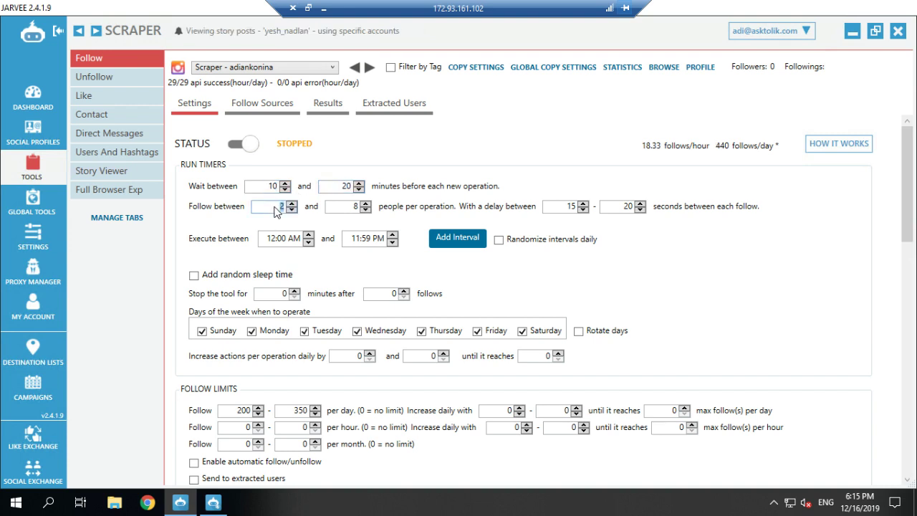
key("Tab")
type("30")
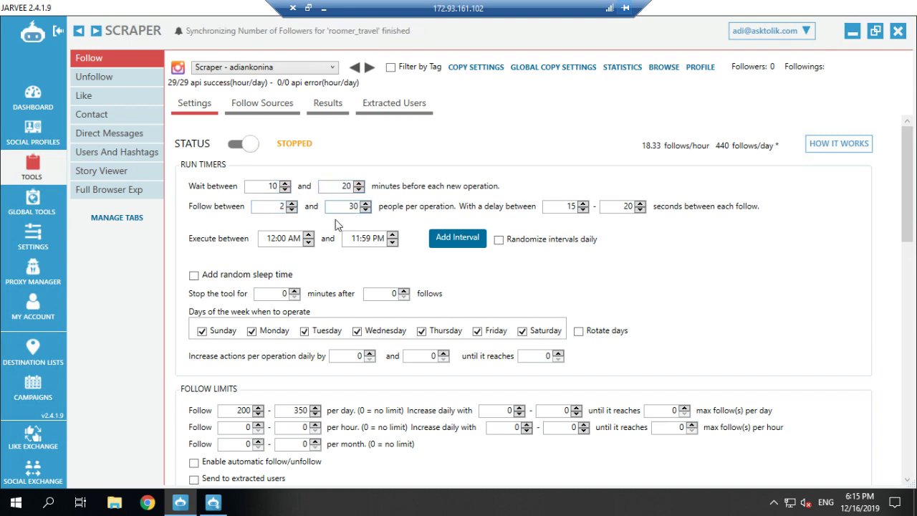
double_click(273, 215)
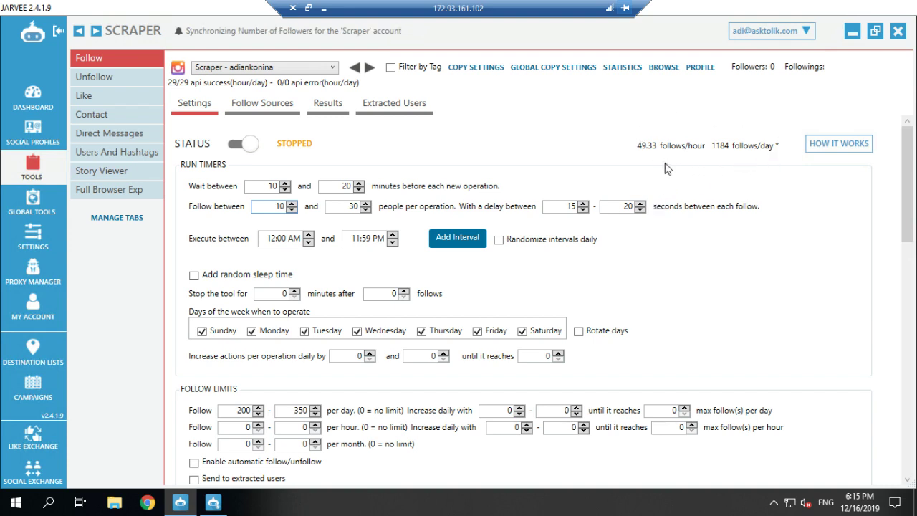
Set the wait between operations to 5–10 minutes.
left_click(269, 191)
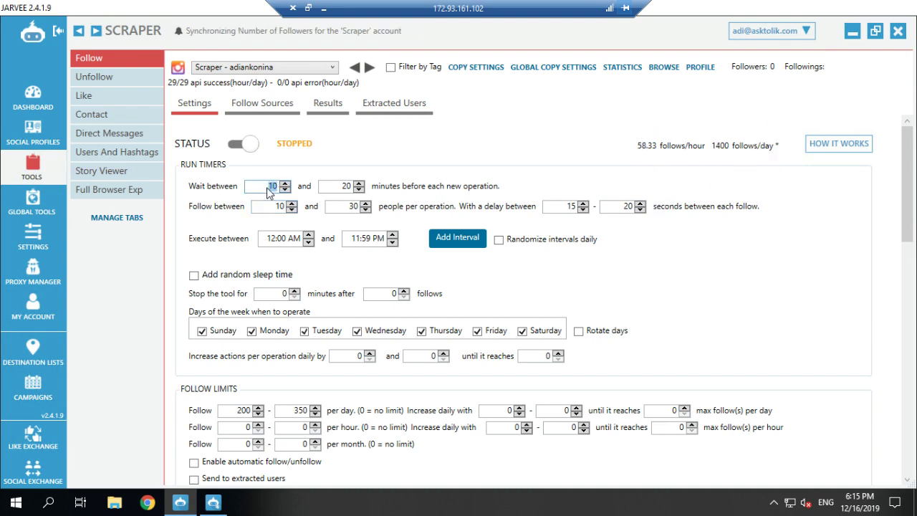
type("5")
key("Tab")
type("10")
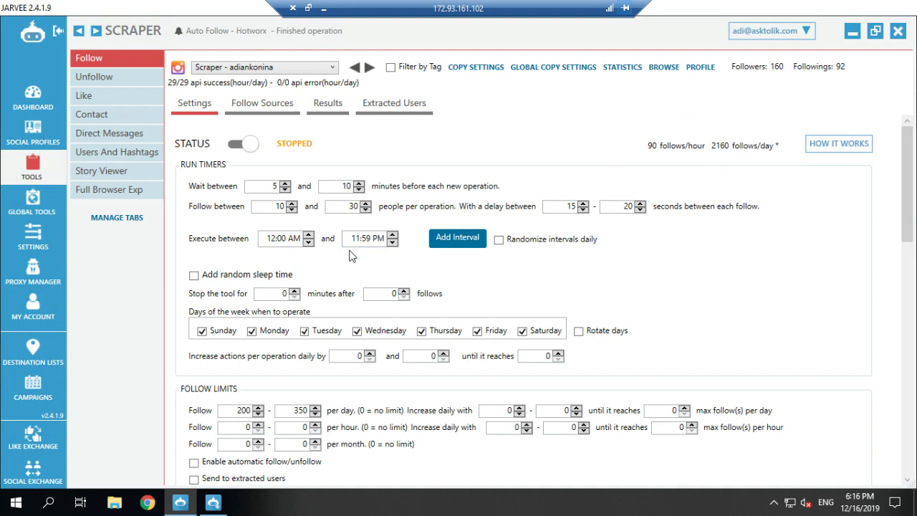
Change the daily follow limit from 200 to 0–0.
scroll(412, 233, "down", 2)
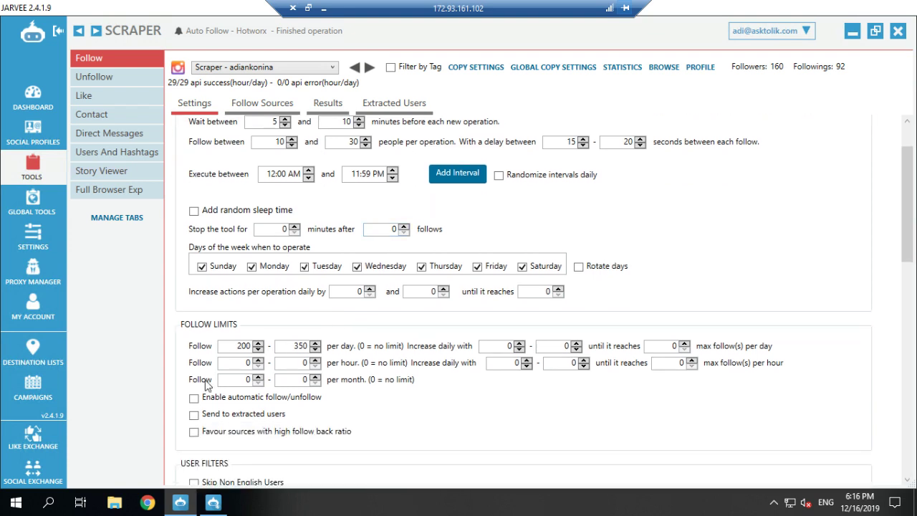
double_click(242, 345)
type("0")
key("Tab")
type("0")
Enable 'Send to extracted users' and the 'Skip Non English Users' filter.
scroll(688, 286, "up", 2)
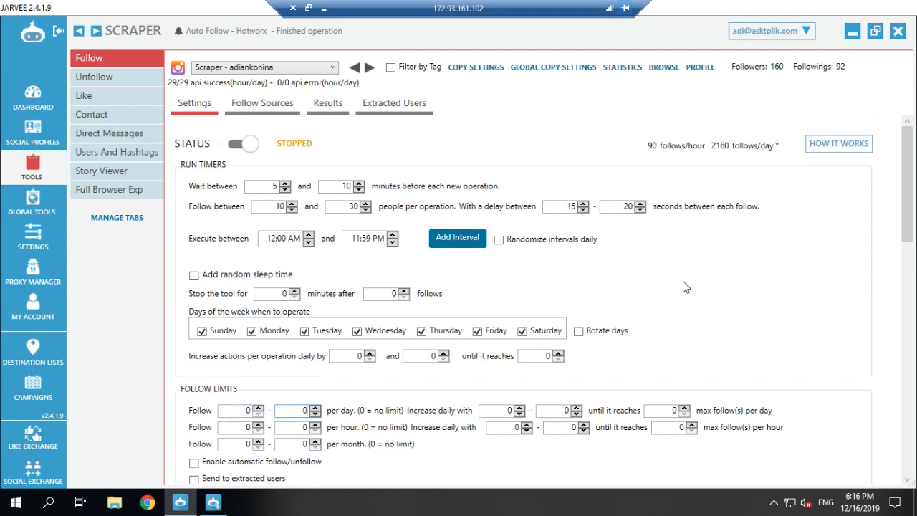
scroll(592, 273, "down", 3)
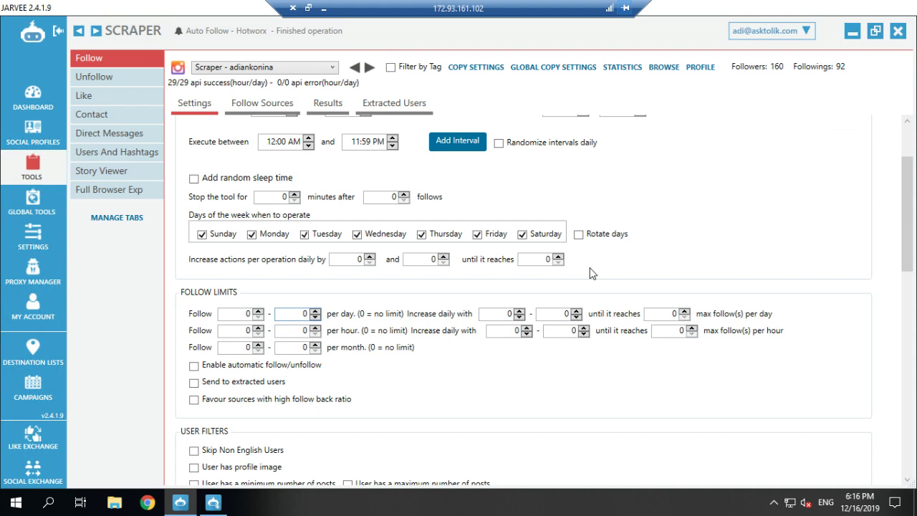
scroll(592, 273, "down", 2)
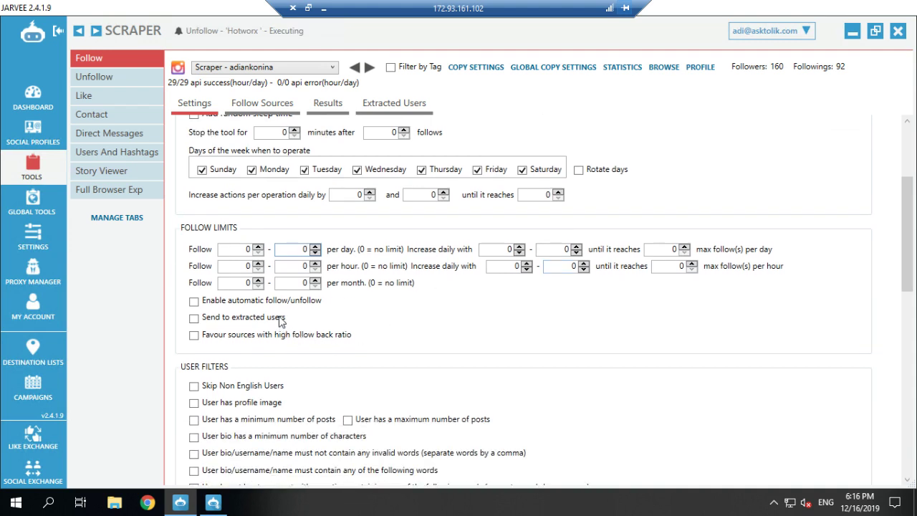
left_click(224, 318)
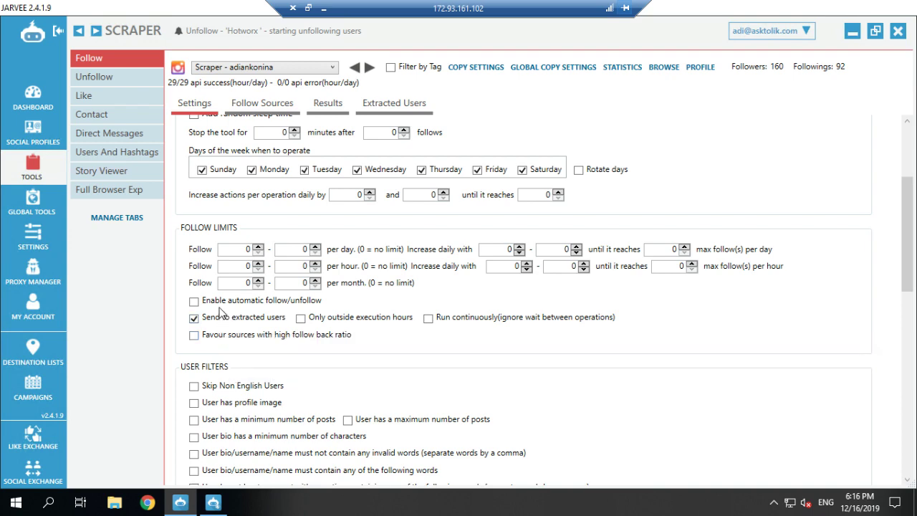
scroll(222, 312, "down", 6)
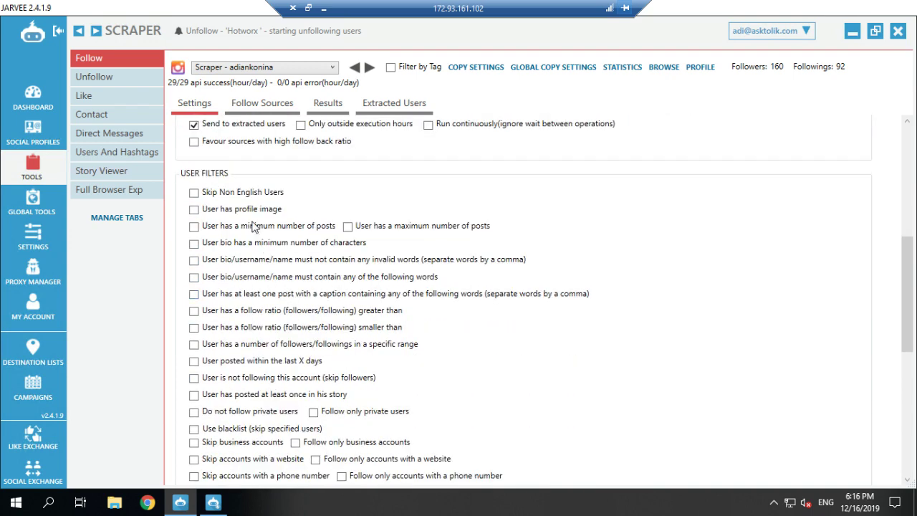
left_click(246, 194)
scroll(254, 191, "down", 3)
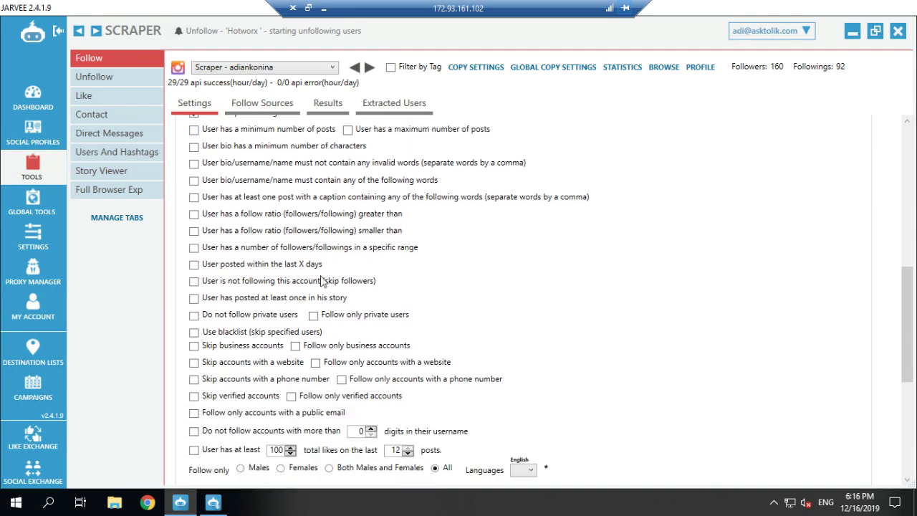
Stop skipping business accounts, and reject users whose bio, username or name matches the Bad Words List.
left_click(240, 351)
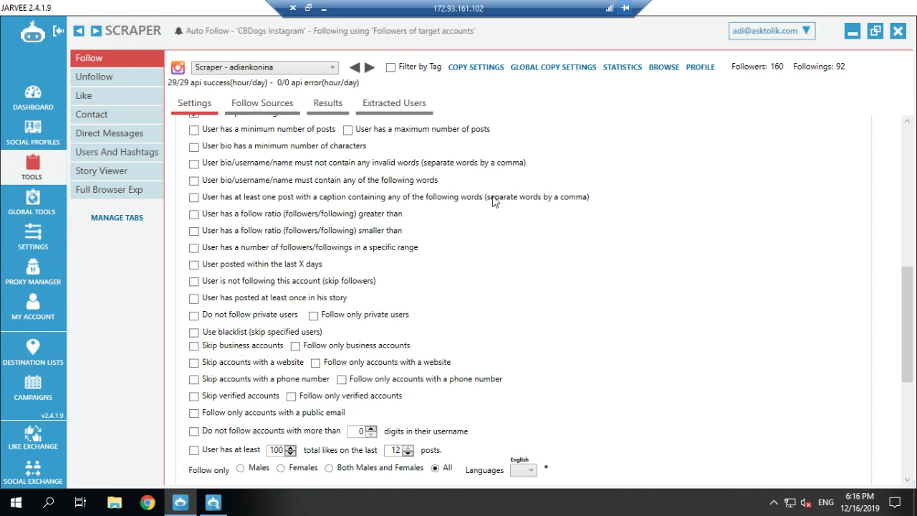
scroll(389, 207, "up", 1)
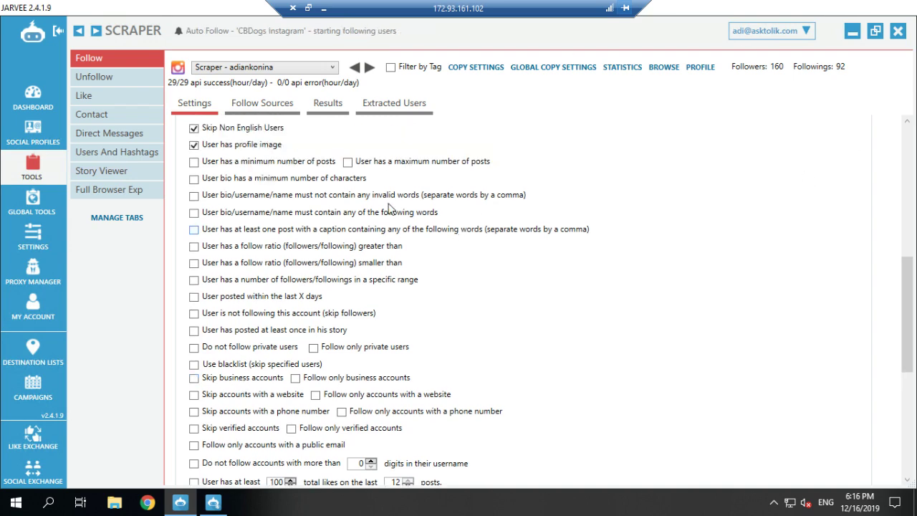
left_click(303, 196)
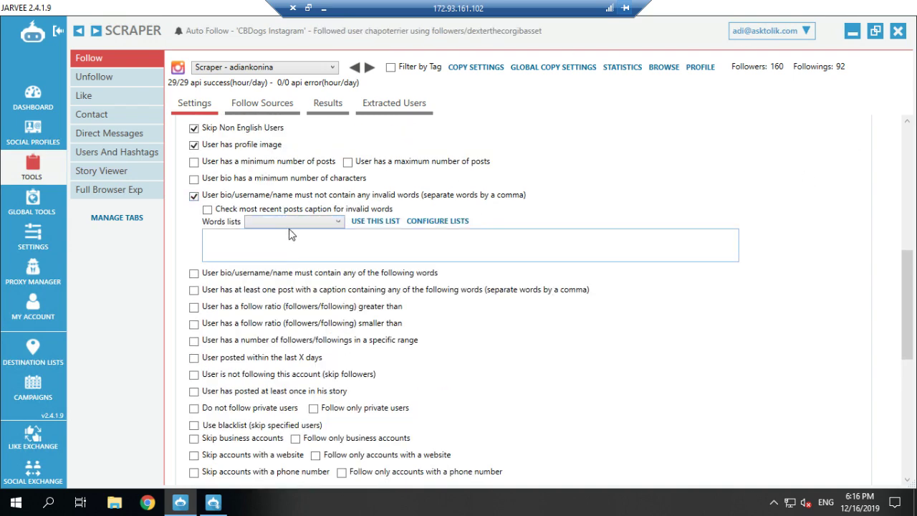
left_click(290, 223)
left_click(283, 236)
left_click(363, 222)
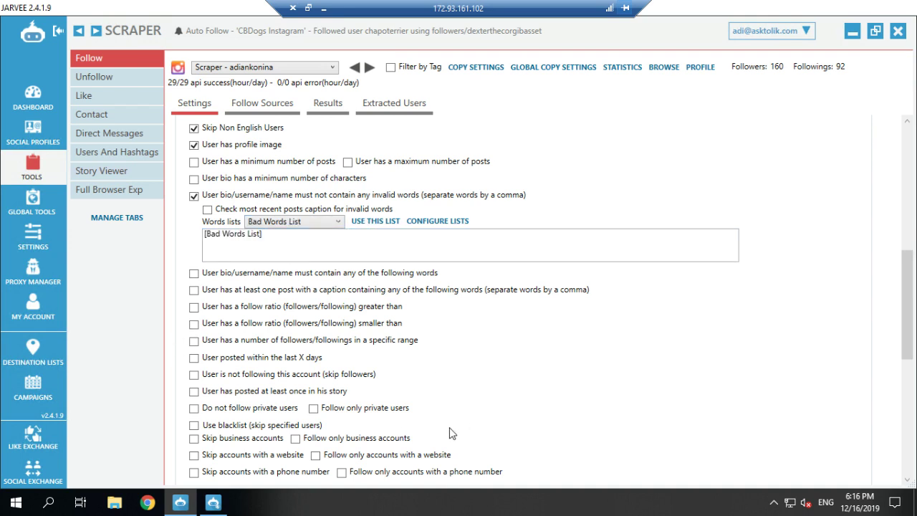
scroll(376, 234, "down", 2)
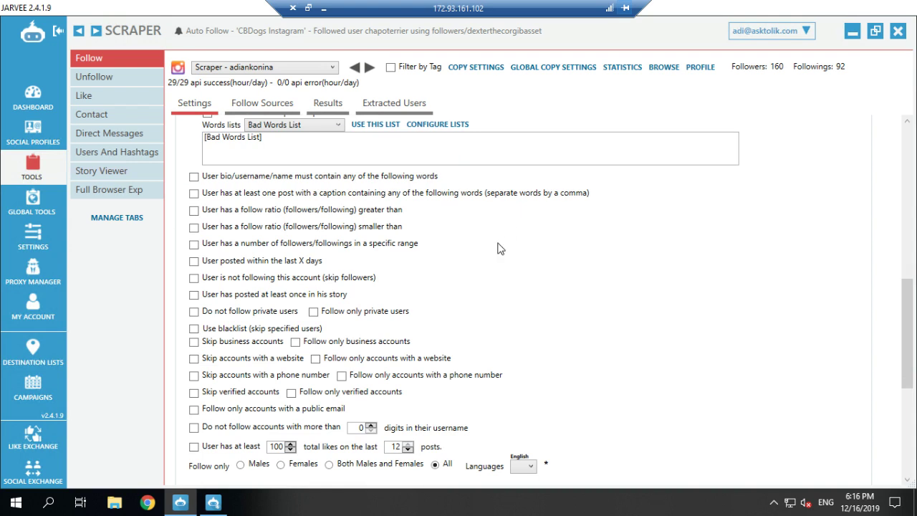
scroll(495, 247, "down", 3)
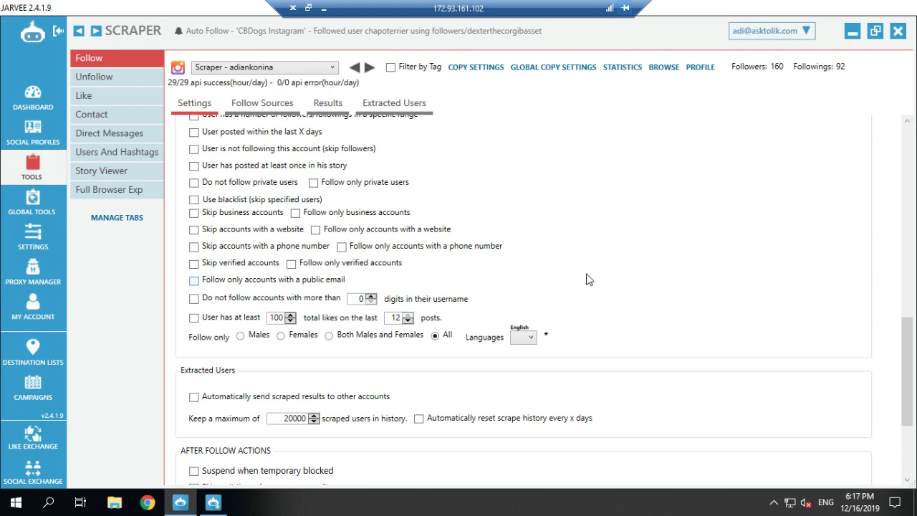
Auto-send scraped results to Chasdanistim Instagram's follow sources by adding it as the recipient account.
scroll(587, 277, "down", 2)
left_click(252, 302)
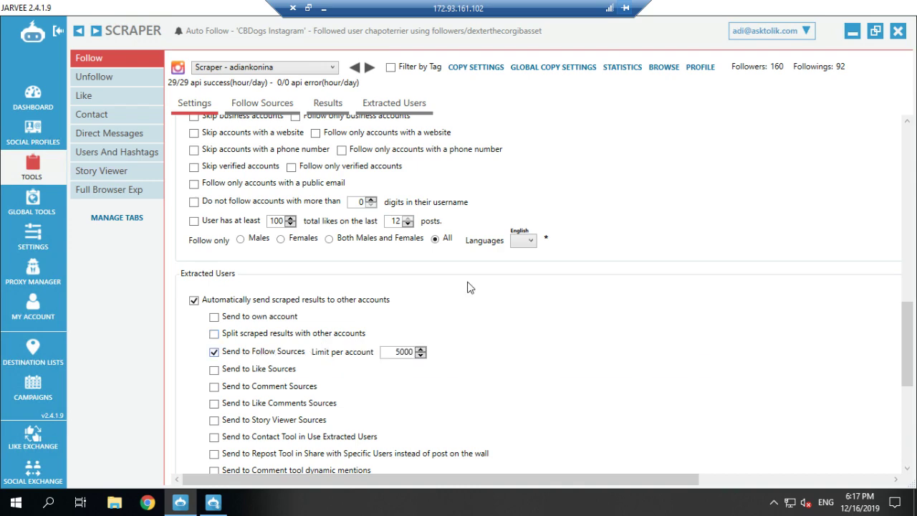
scroll(287, 353, "down", 4)
left_click(287, 349)
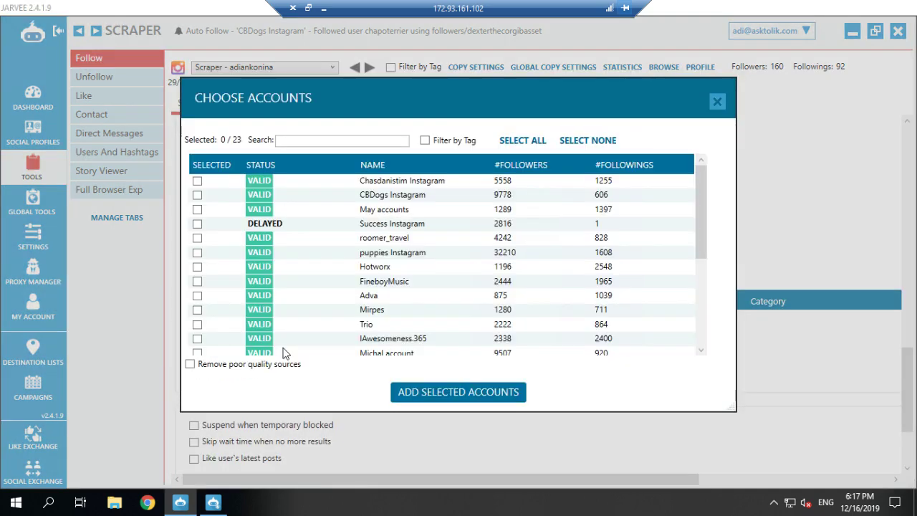
scroll(280, 280, "down", 3)
scroll(254, 247, "up", 3)
left_click(197, 181)
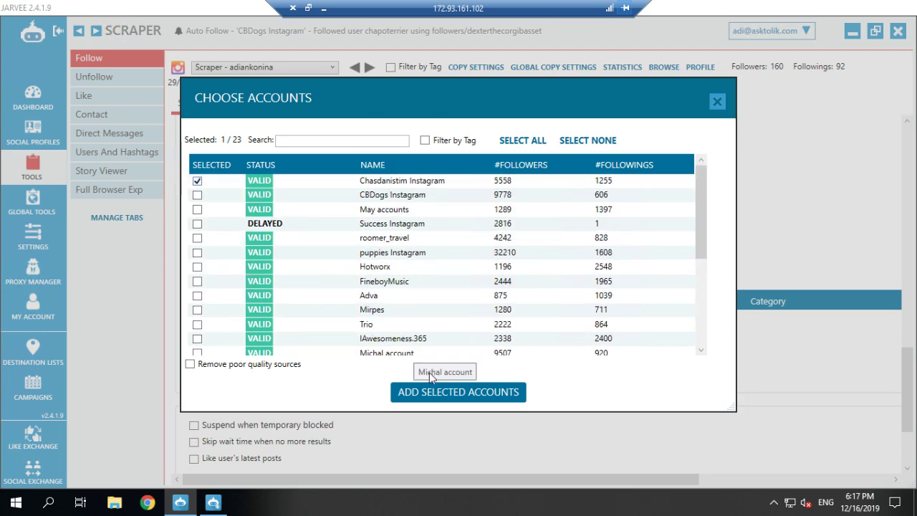
left_click(437, 390)
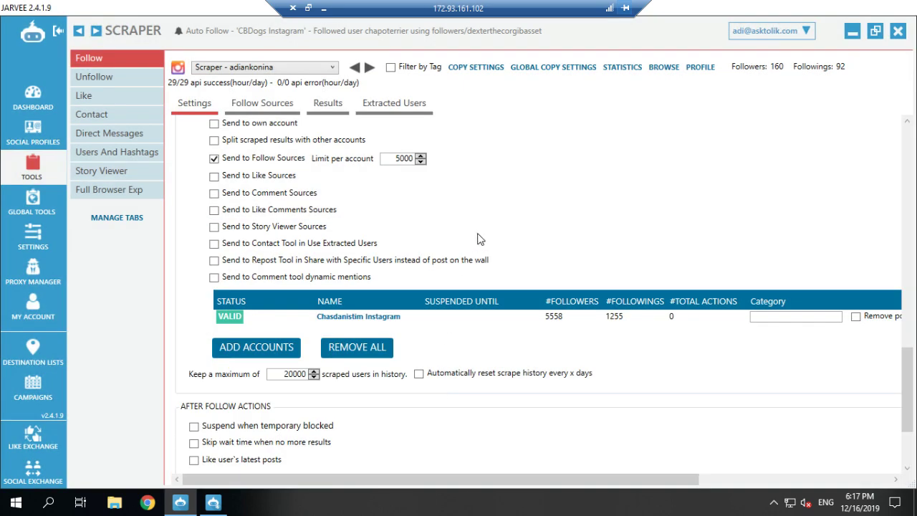
scroll(478, 238, "down", 2)
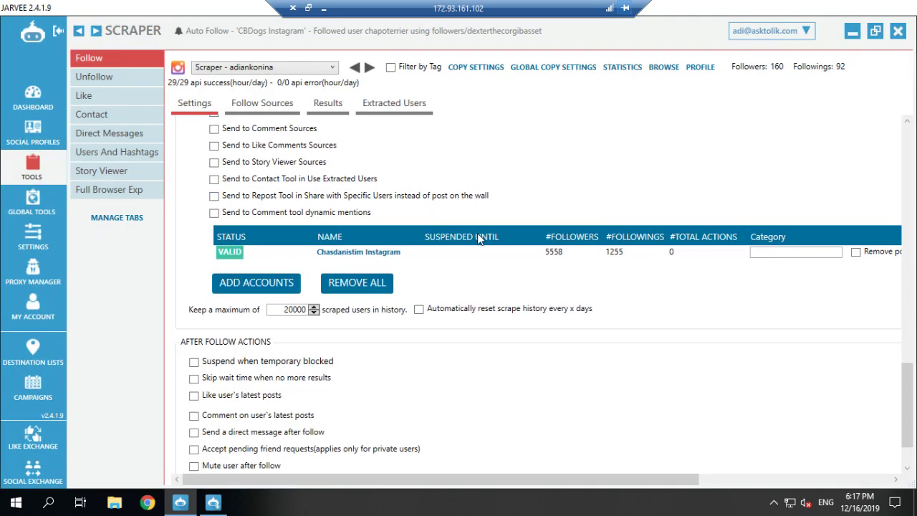
Suspend when temporarily blocked and use followers of target accounts as the follow source, then return to Tools.
left_click(245, 365)
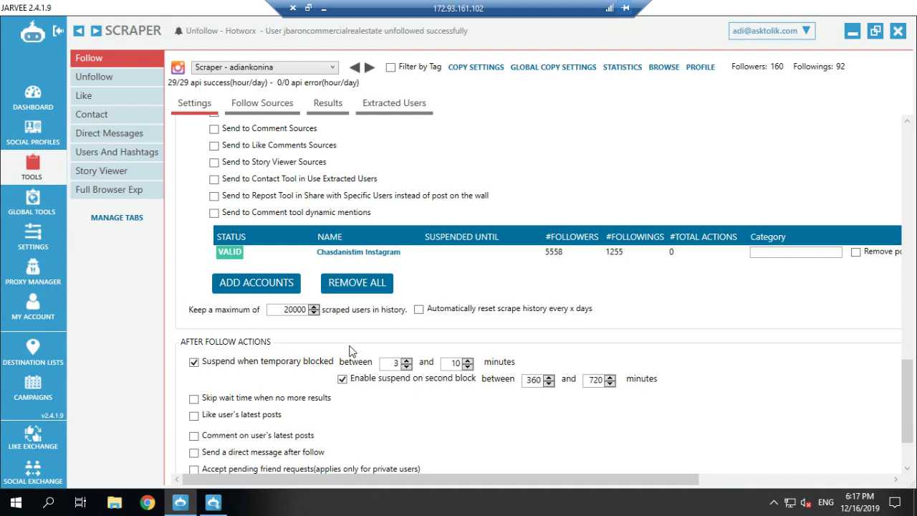
scroll(349, 351, "down", 3)
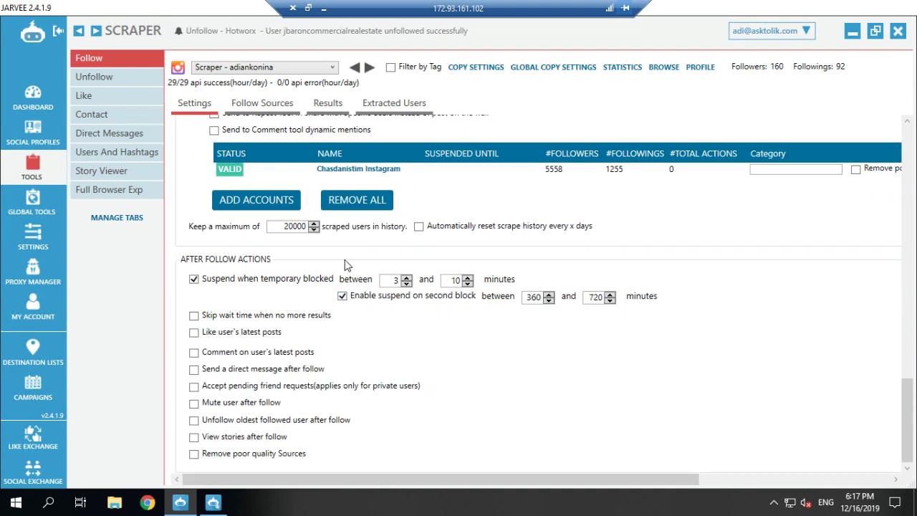
left_click(272, 108)
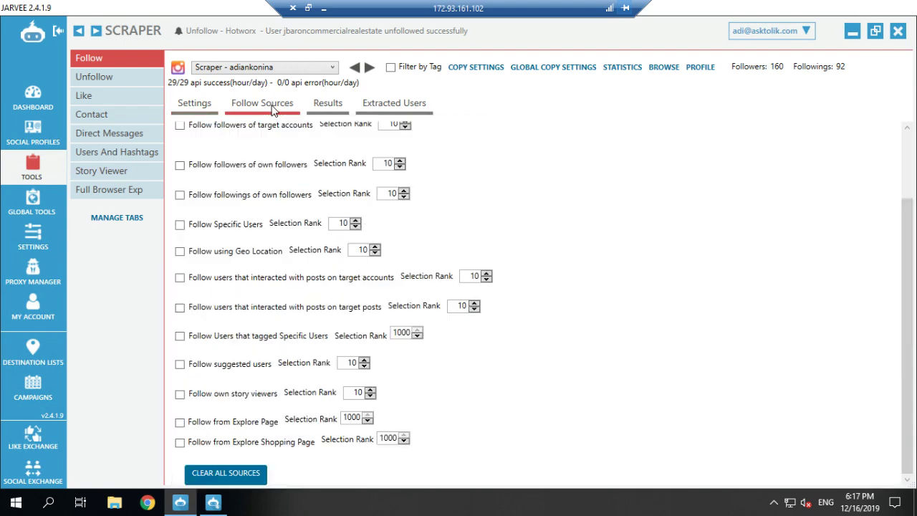
left_click(259, 169)
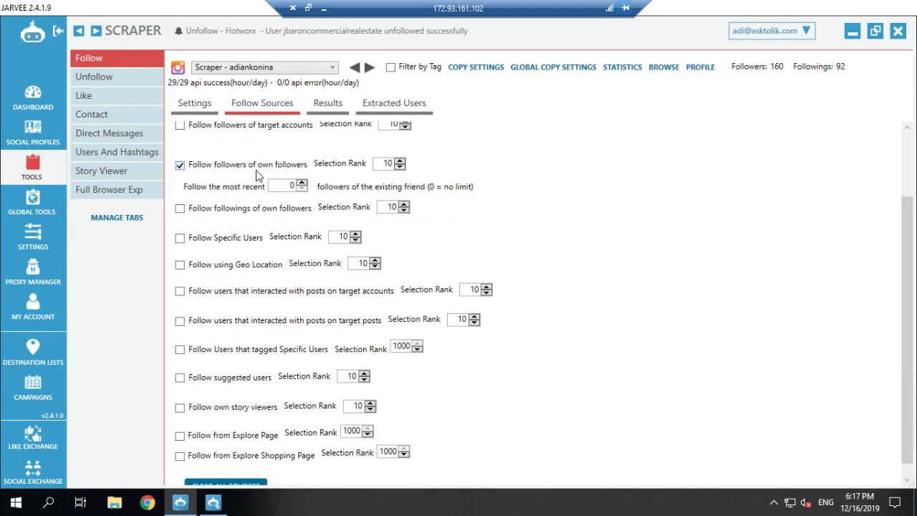
left_click(258, 166)
left_click(250, 130)
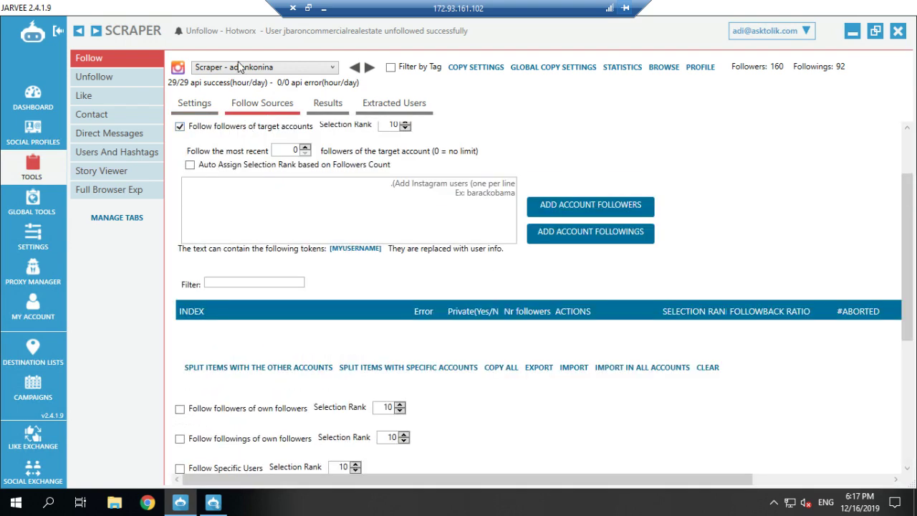
left_click(31, 170)
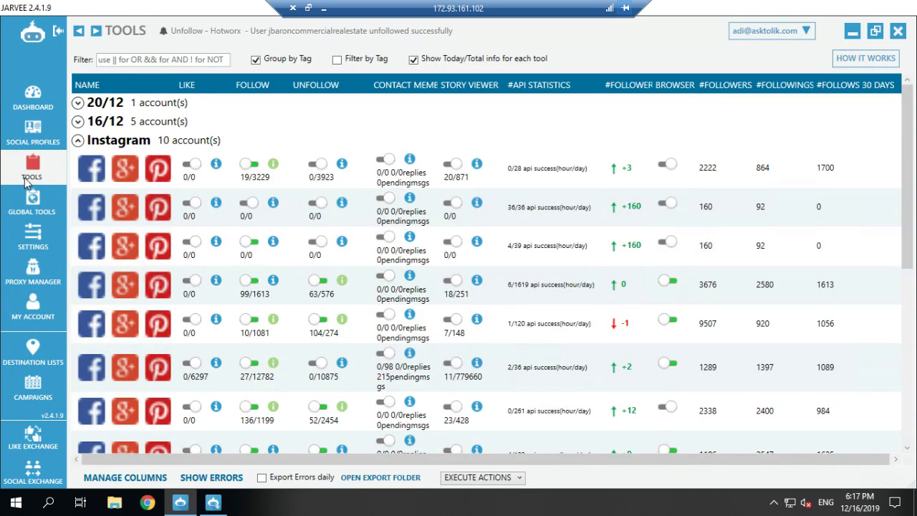
Copy all of Chasdanistim Instagram's follow sources to the clipboard with COPY ALL.
scroll(105, 233, "down", 5)
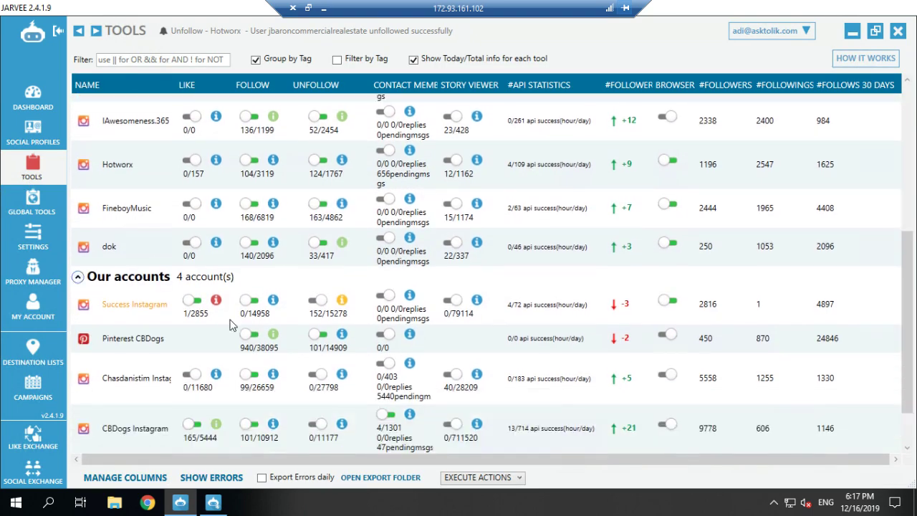
scroll(112, 369, "down", 2)
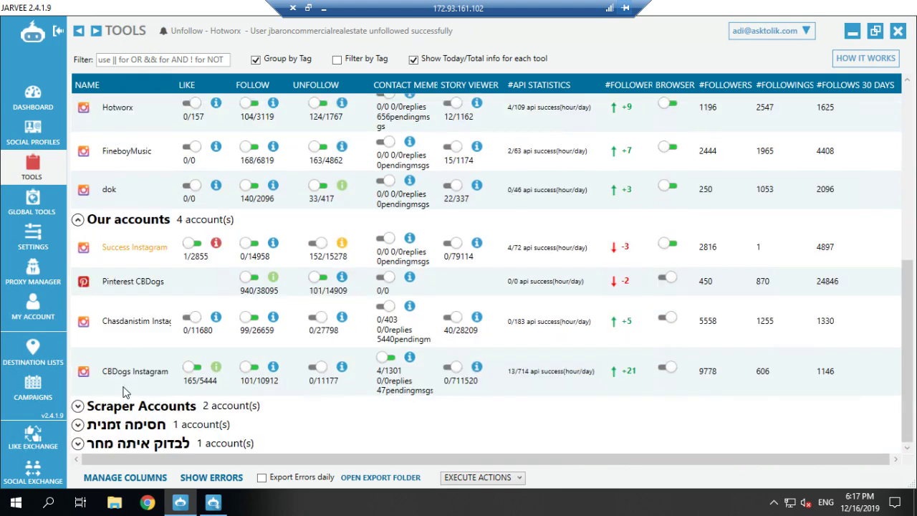
left_click(138, 324)
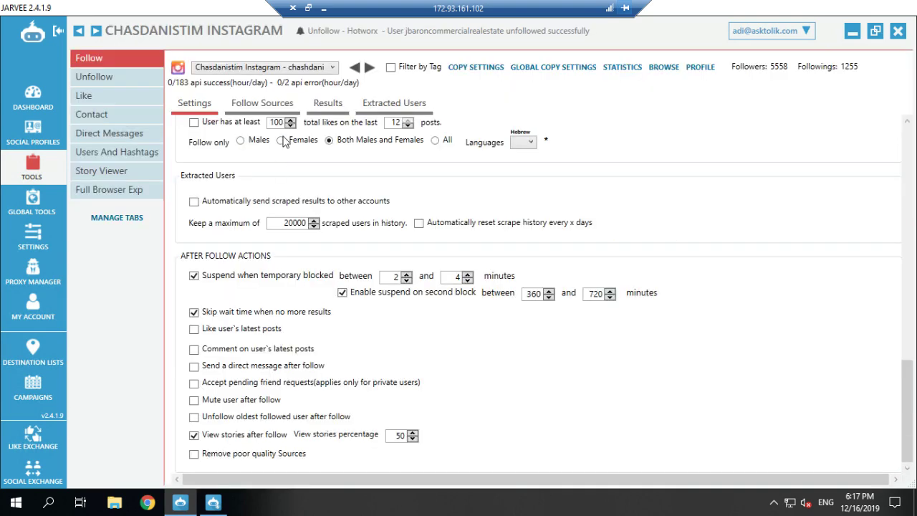
left_click(296, 115)
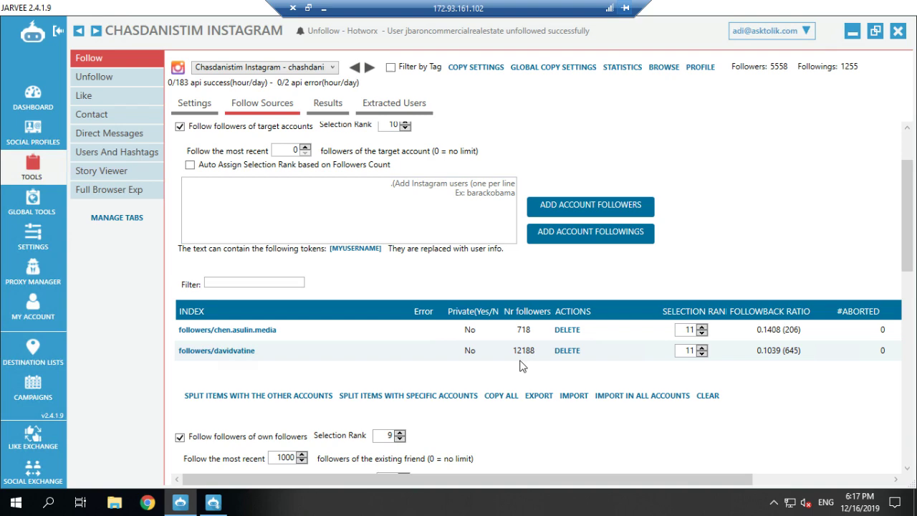
left_click(499, 398)
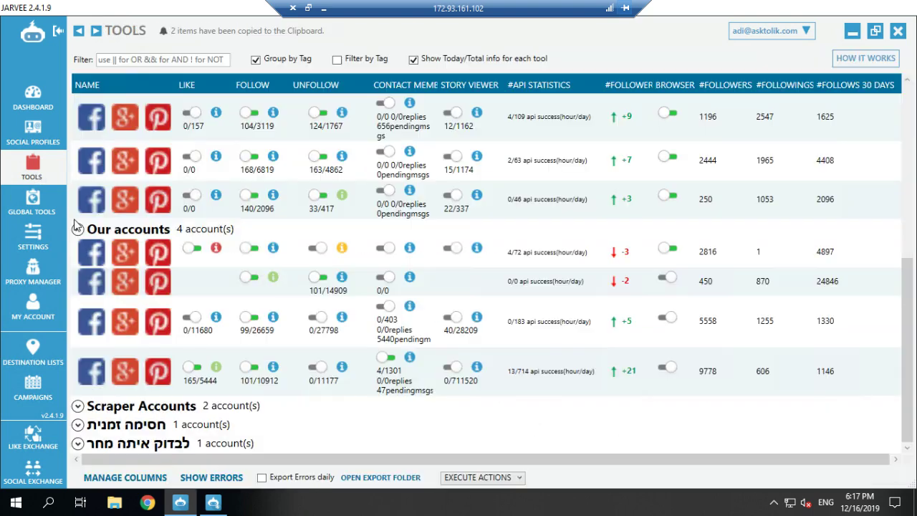
scroll(202, 201, "up", 2)
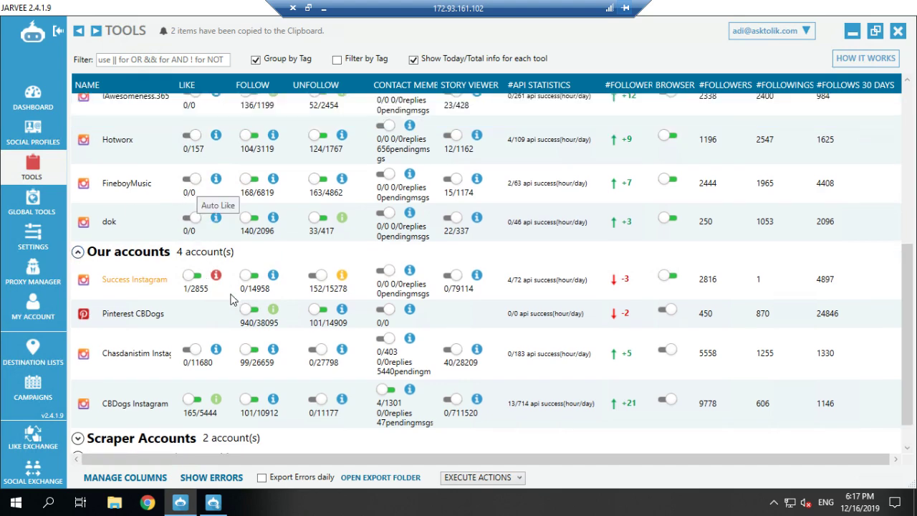
scroll(240, 308, "up", 6)
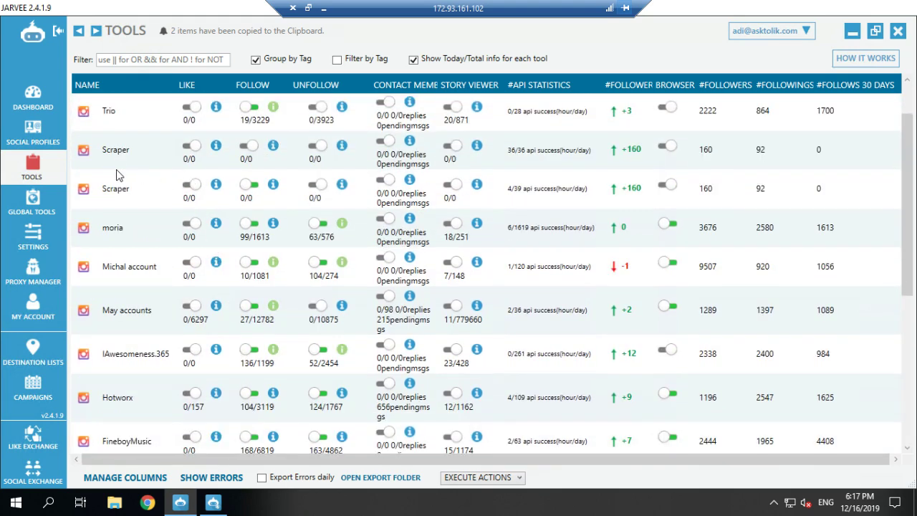
double_click(247, 141)
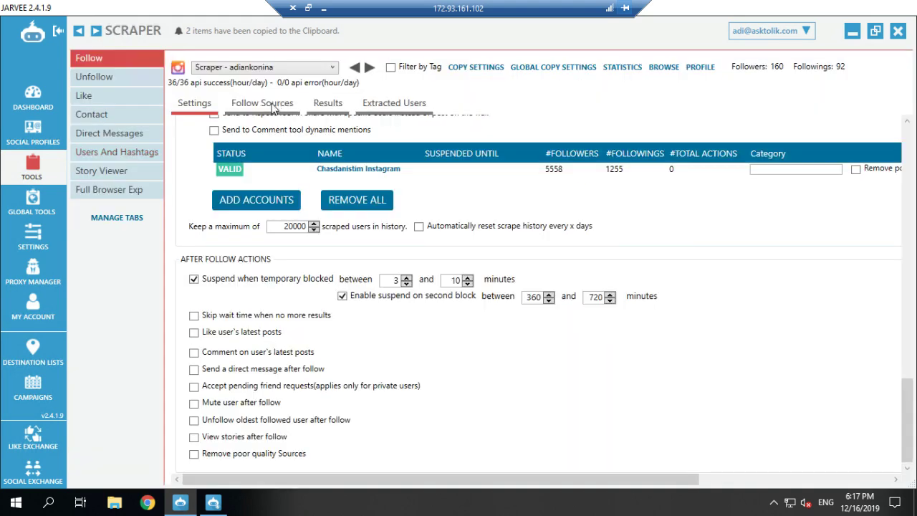
left_click(254, 107)
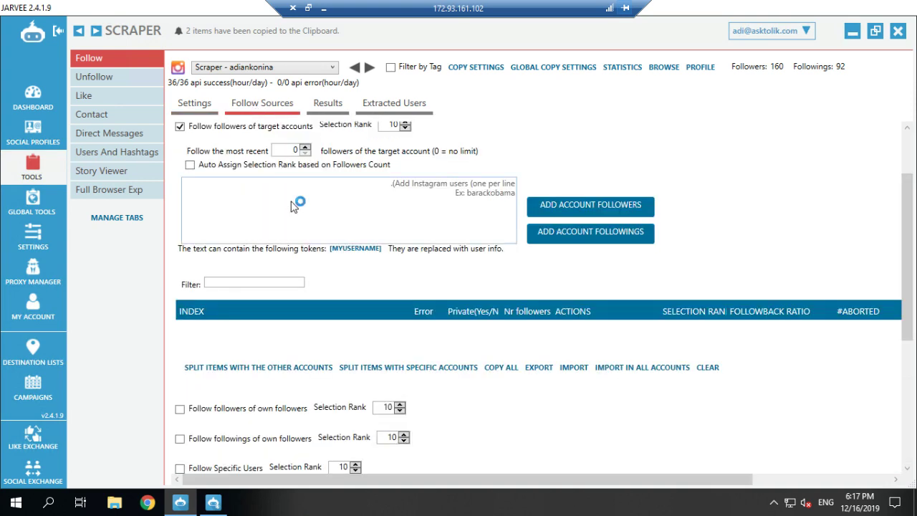
right_click(295, 201)
left_click(255, 240)
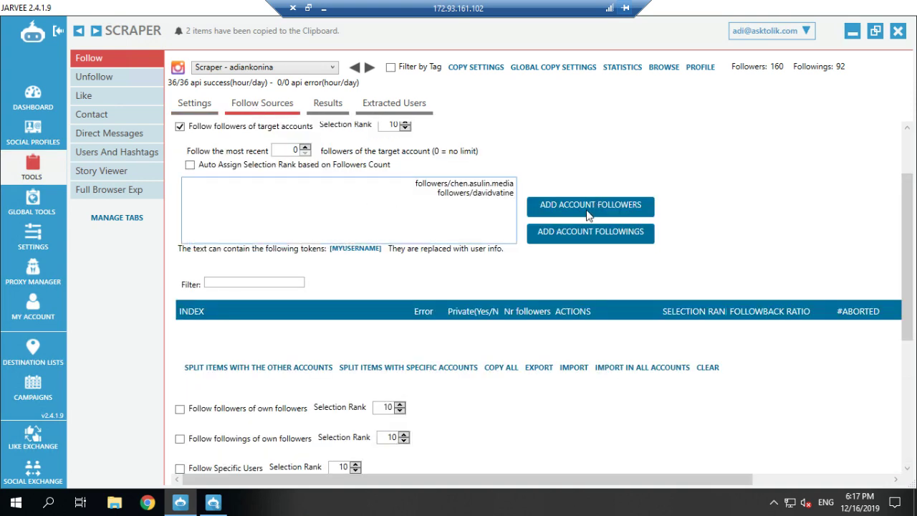
left_click(587, 208)
left_click(553, 294)
Check the Scraper's extracted users, then go back to its Follow settings.
scroll(436, 375, "down", 3)
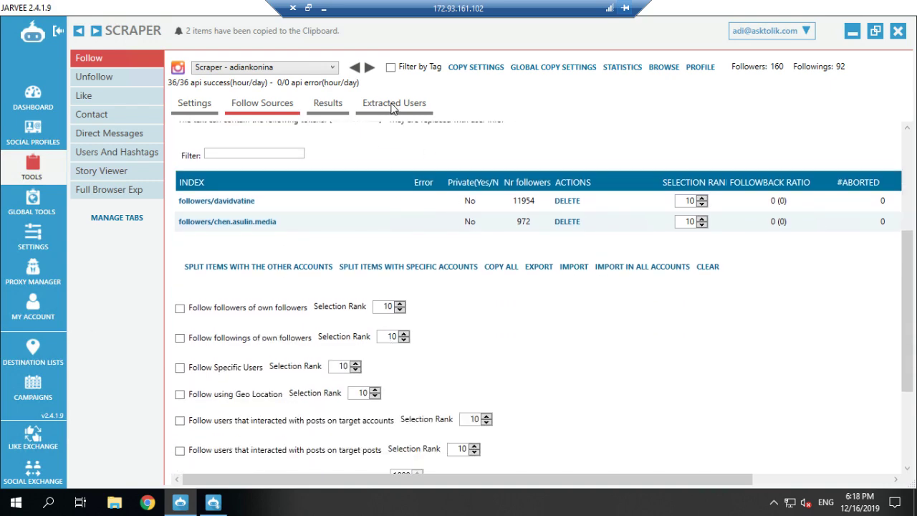
left_click(393, 105)
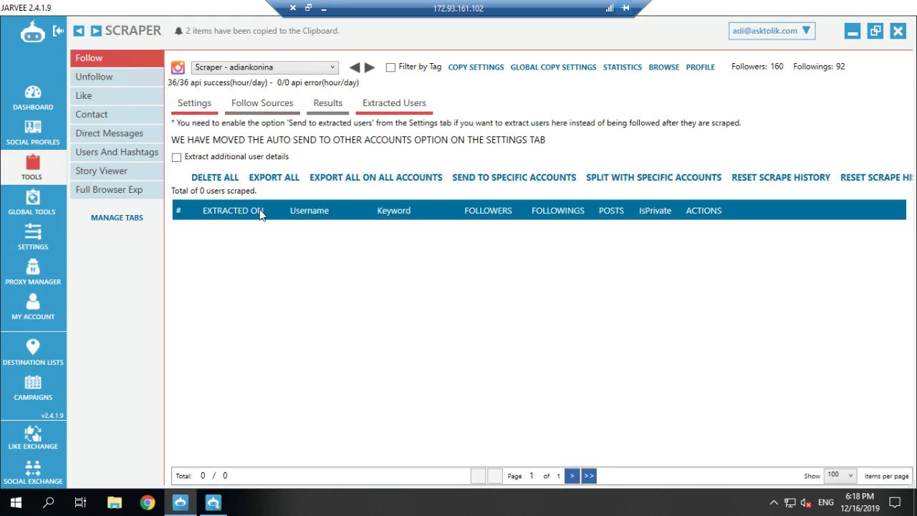
left_click(194, 104)
scroll(253, 202, "up", 3)
scroll(877, 301, "up", 6)
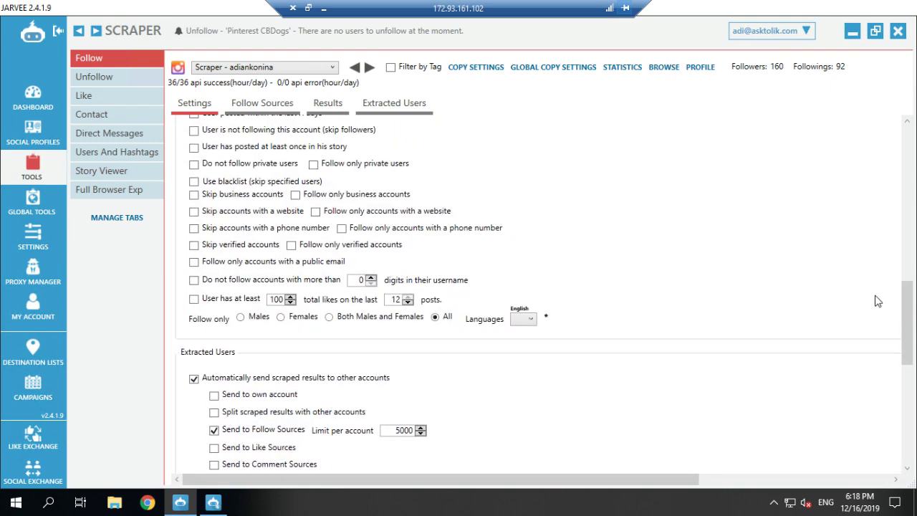
left_click_drag(907, 281, 907, 135)
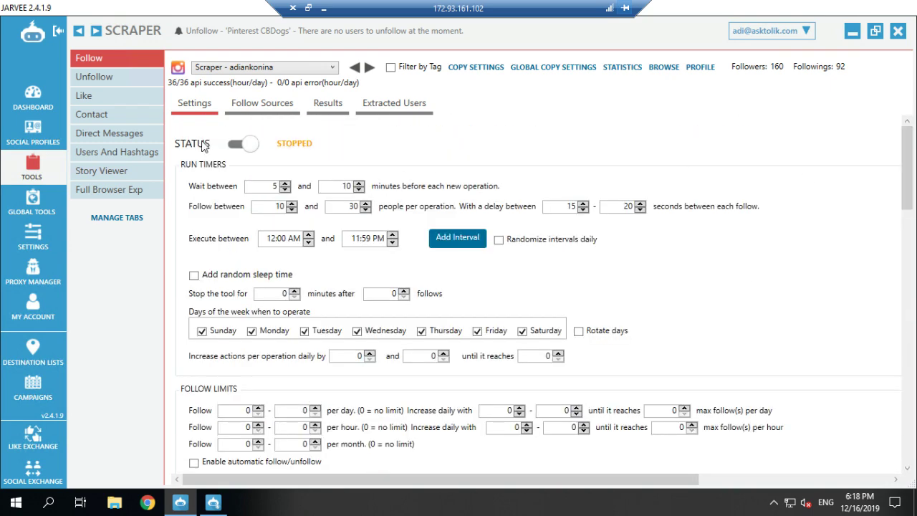
Switch the Scraper's follow tool status on.
left_click(240, 145)
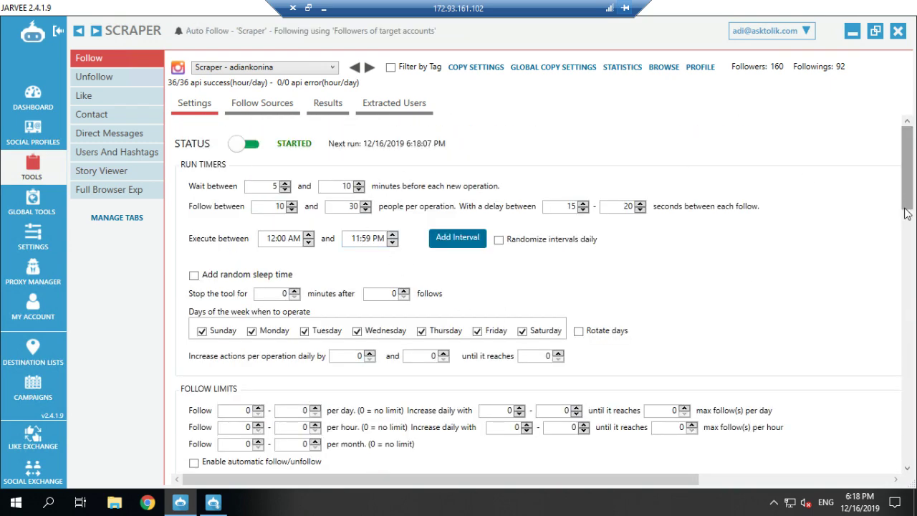
scroll(895, 312, "down", 20)
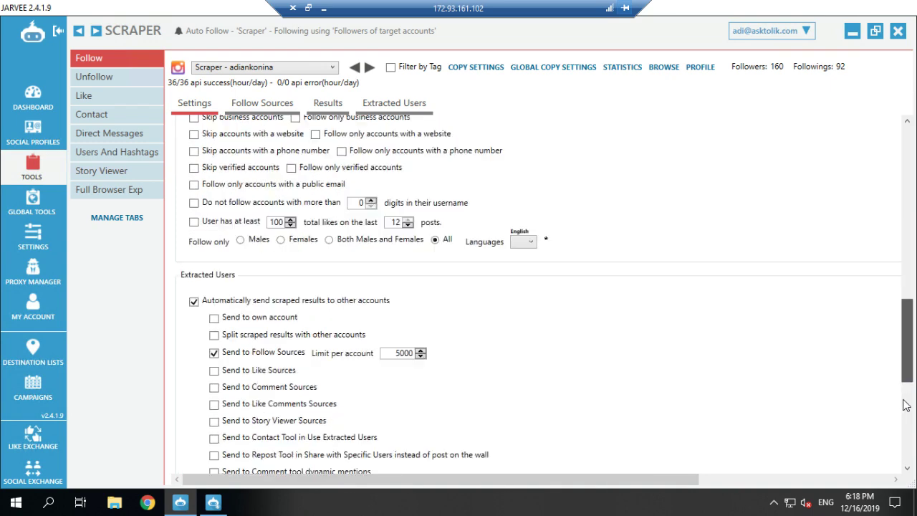
scroll(836, 441, "down", 5)
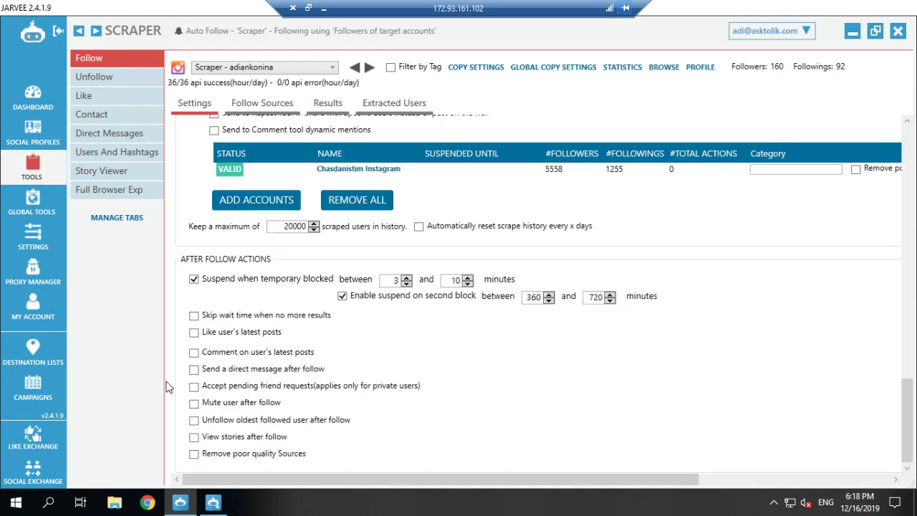
left_click(280, 202)
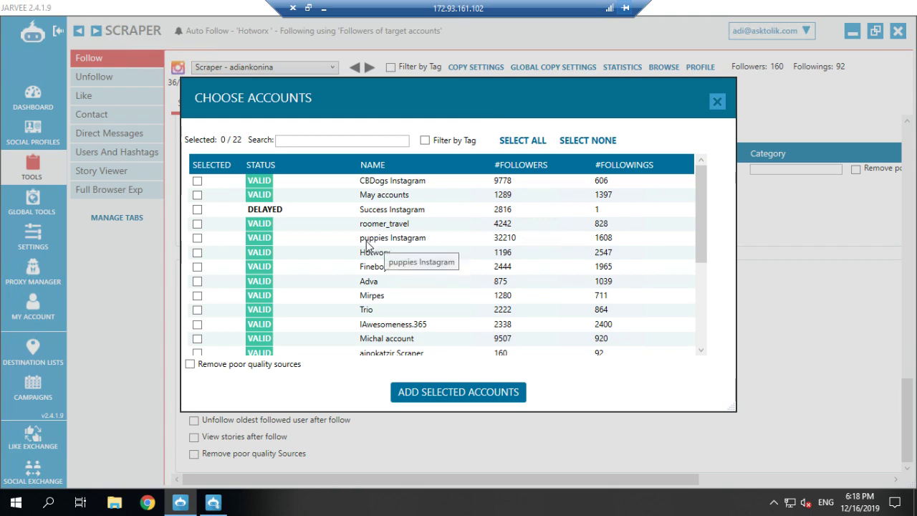
left_click(197, 181)
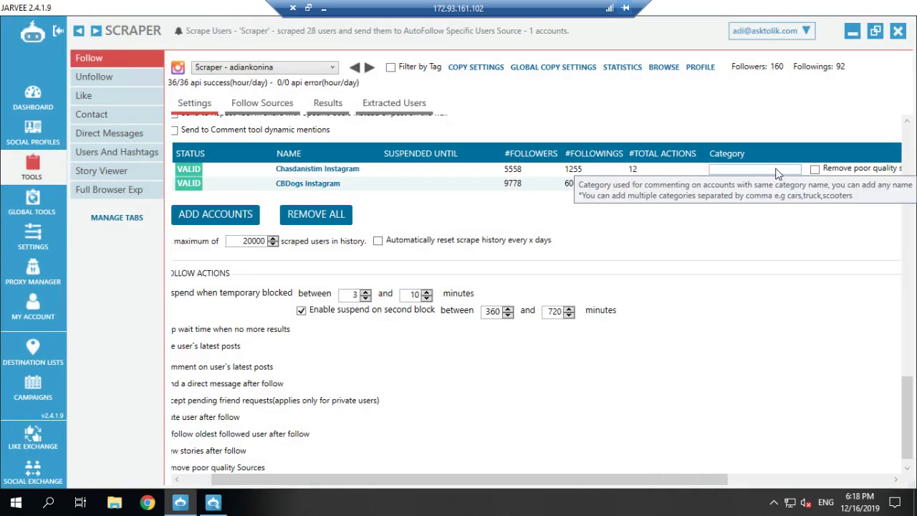
left_click(772, 171)
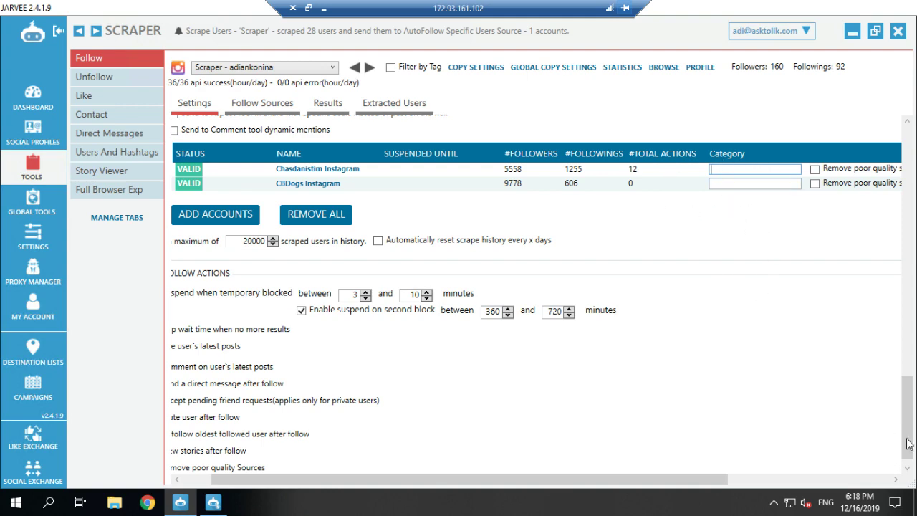
left_click_drag(908, 441, 910, 397)
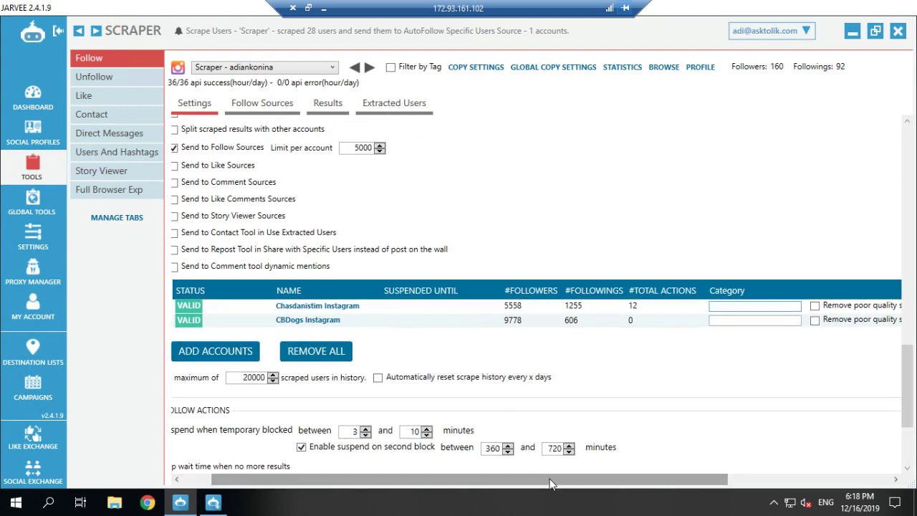
left_click_drag(548, 479, 729, 484)
left_click(329, 479)
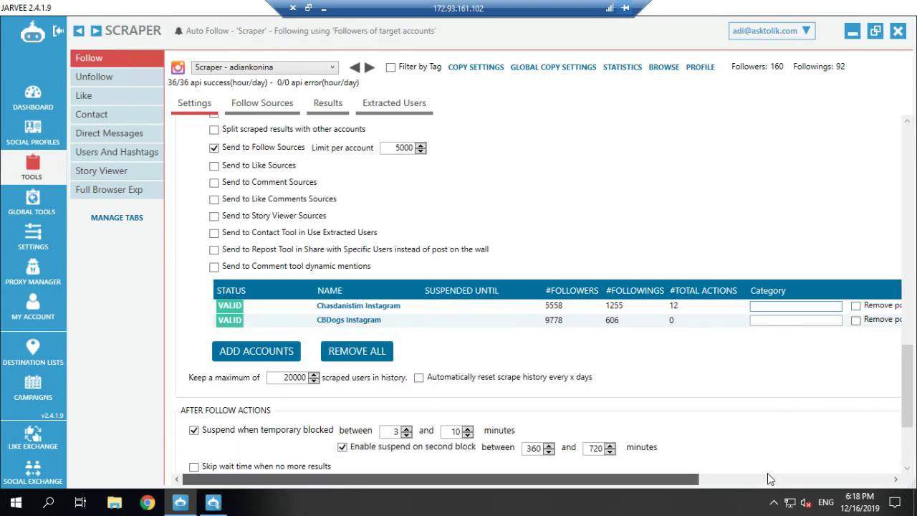
left_click(767, 476)
left_click(722, 319)
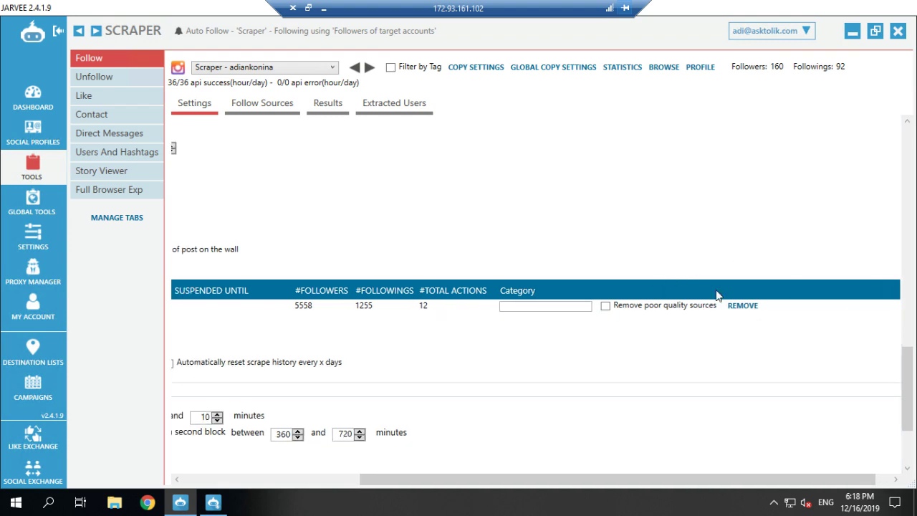
left_click_drag(573, 479, 322, 466)
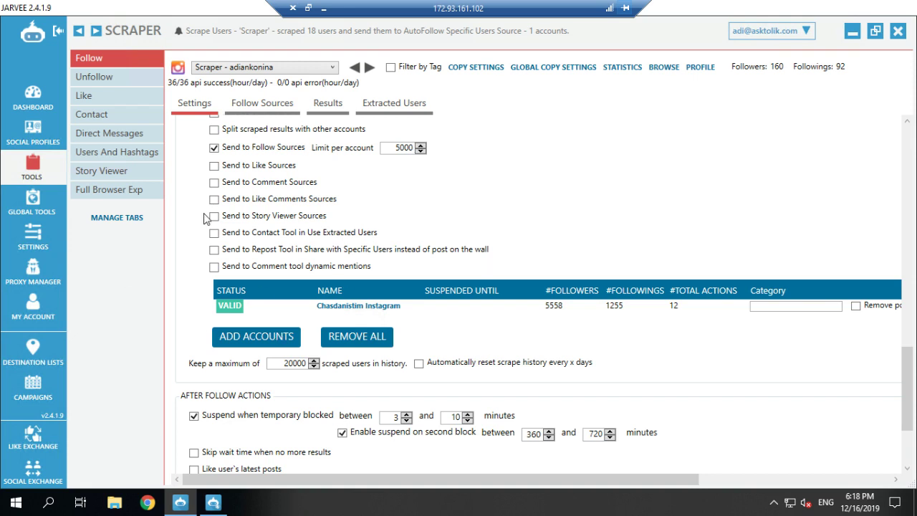
left_click(244, 69)
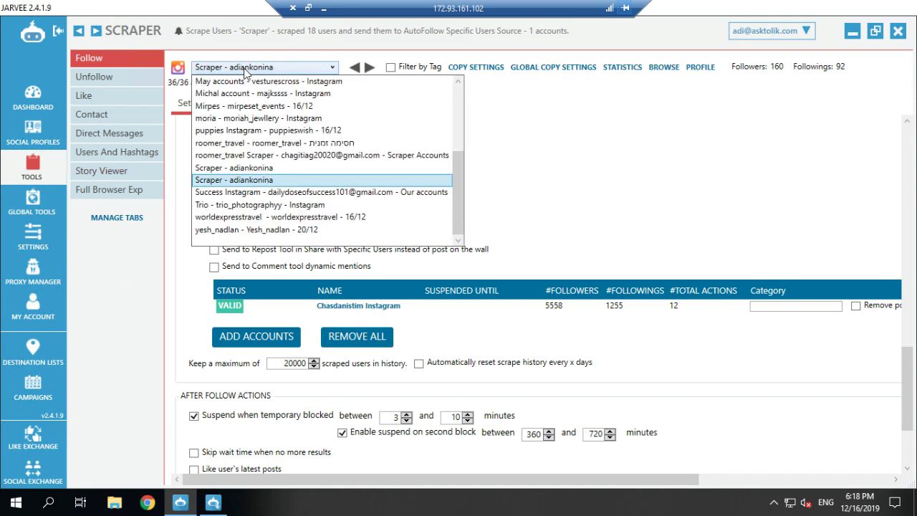
Close the account list and scroll the Tools overview down to the Our accounts group.
left_click(48, 169)
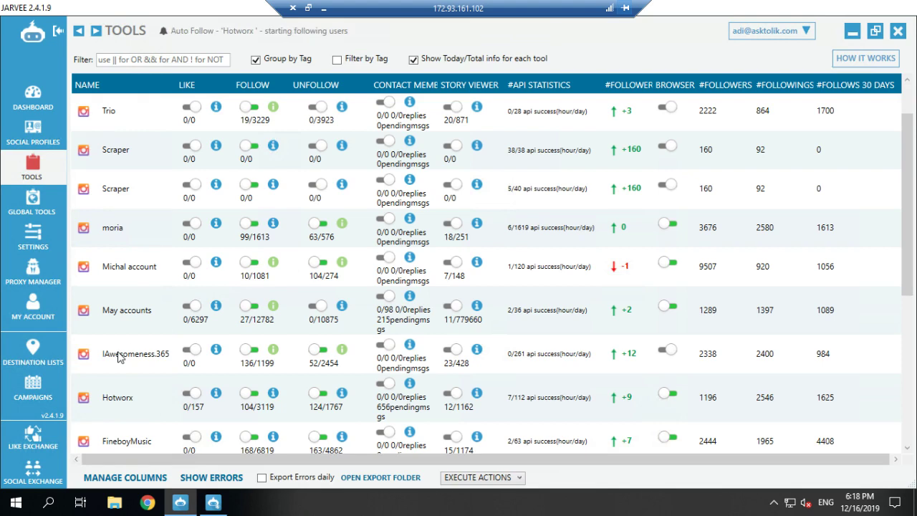
scroll(118, 351, "down", 2)
scroll(120, 357, "down", 3)
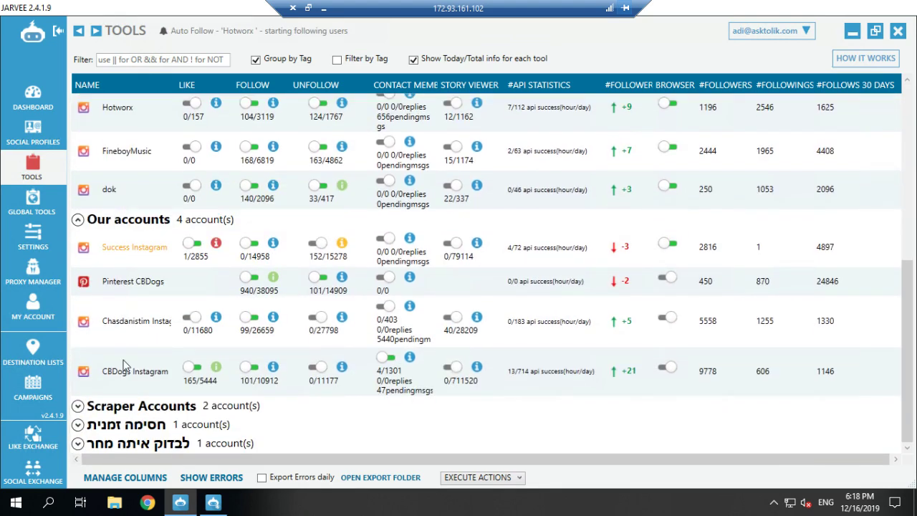
double_click(146, 326)
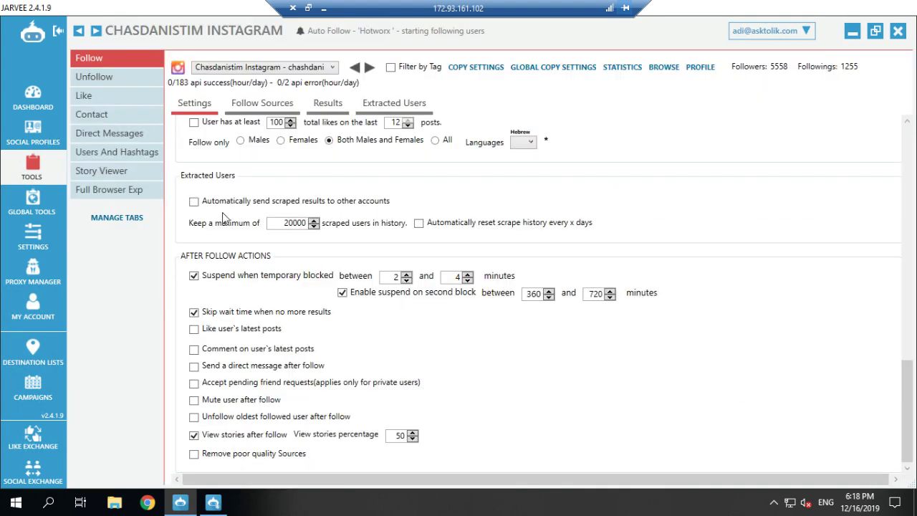
left_click(263, 102)
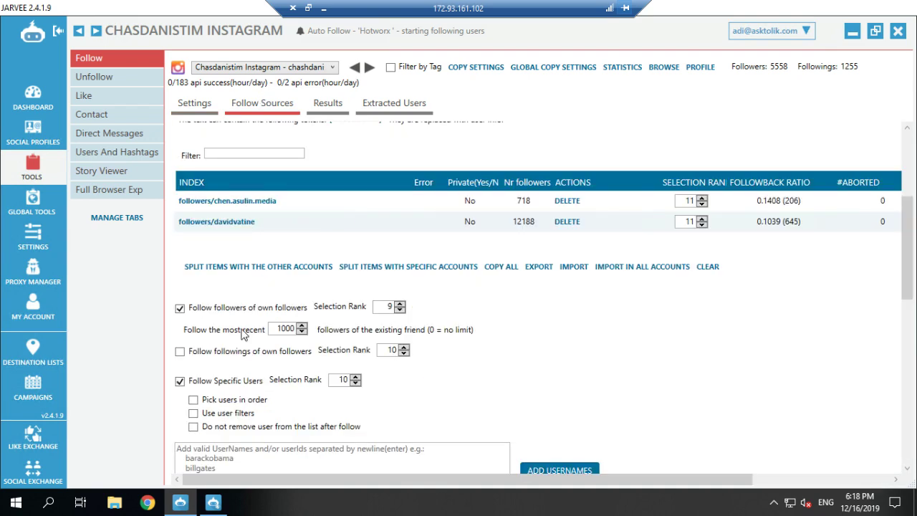
left_click(224, 312)
scroll(227, 317, "up", 3)
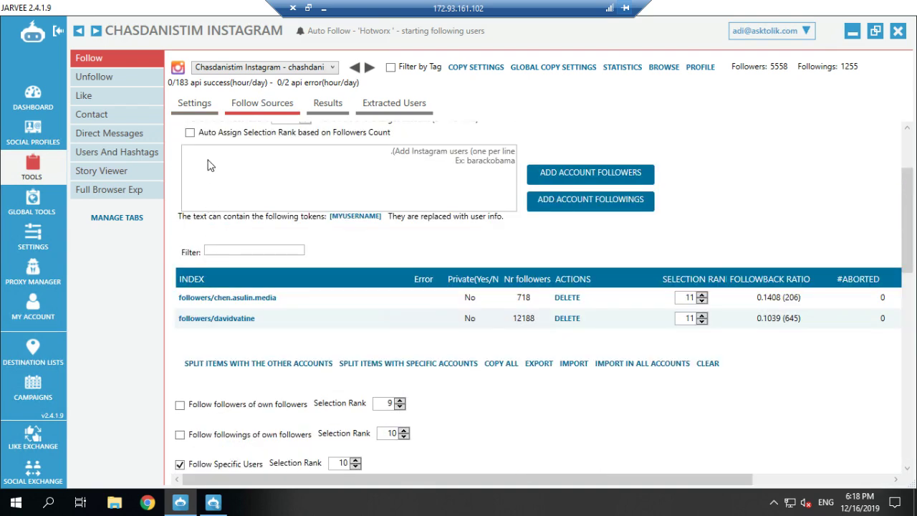
scroll(232, 160, "up", 3)
left_click(206, 195)
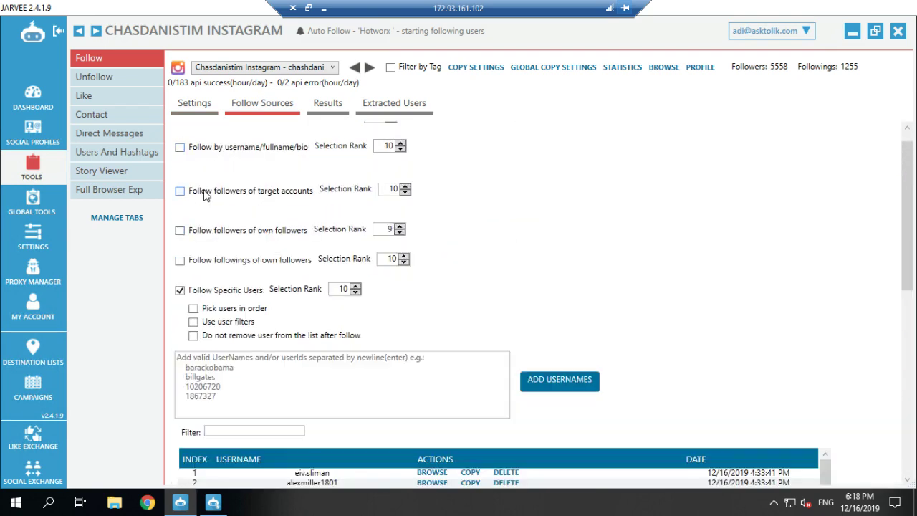
scroll(215, 211, "down", 5)
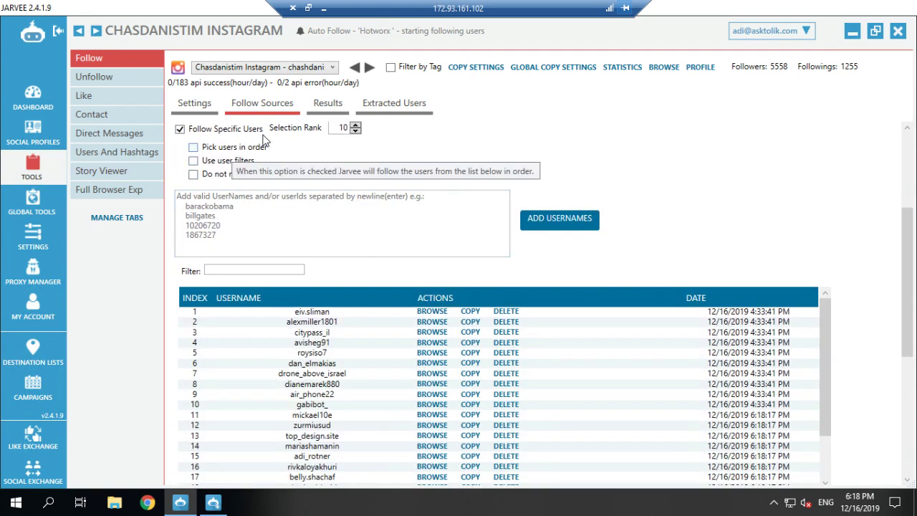
scroll(386, 344, "down", 2)
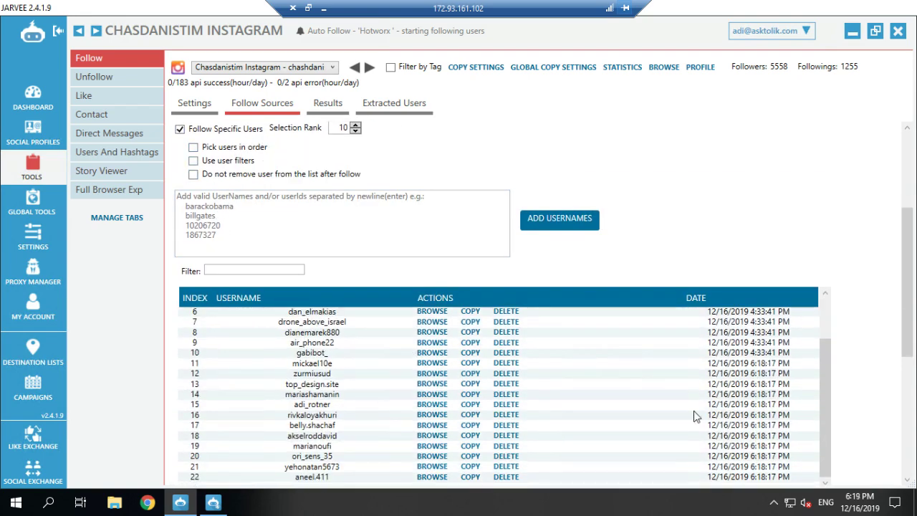
scroll(259, 293, "up", 2)
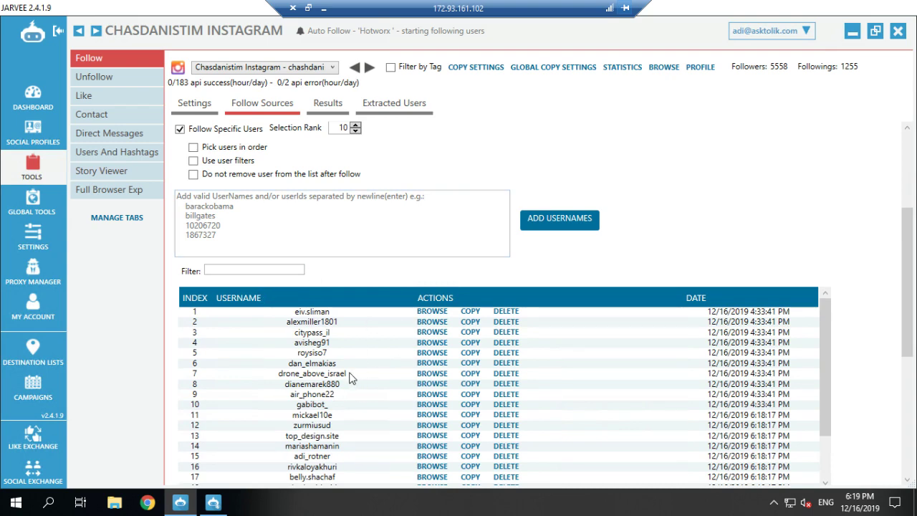
Open Chasdanistim Instagram's embedded browser and review its profile's embedded-browser options.
left_click(662, 68)
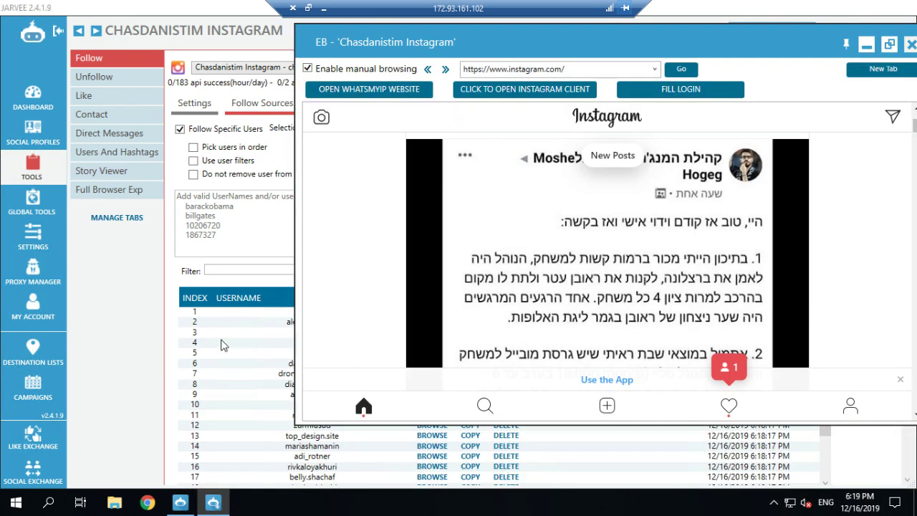
left_click_drag(427, 42, 277, 154)
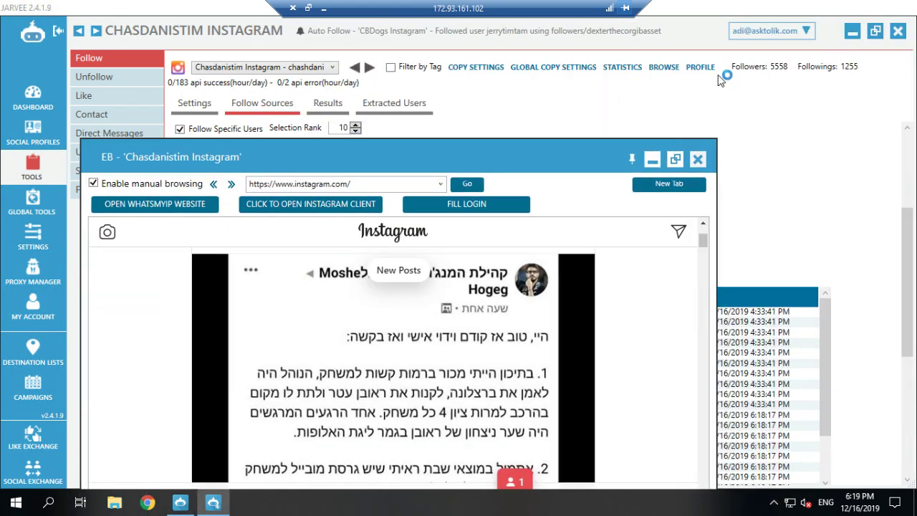
left_click(701, 71)
left_click(702, 72)
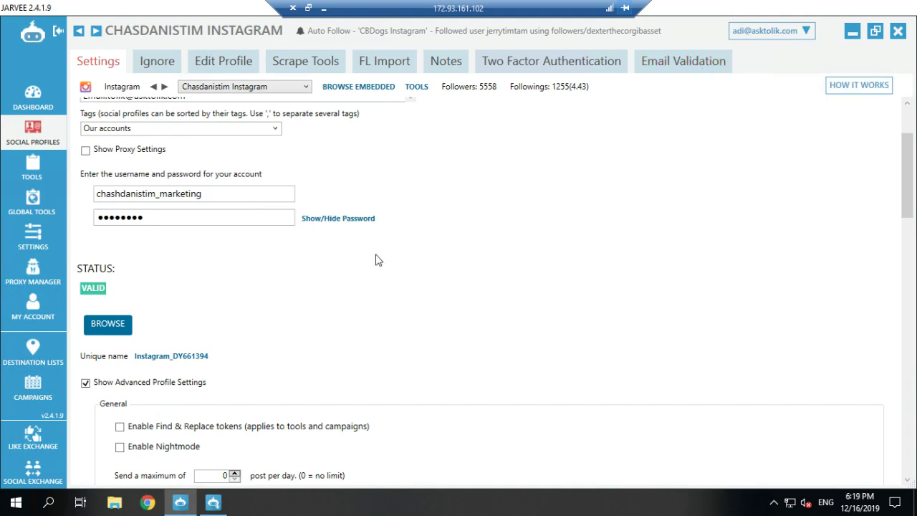
scroll(374, 272, "down", 6)
scroll(373, 285, "down", 3)
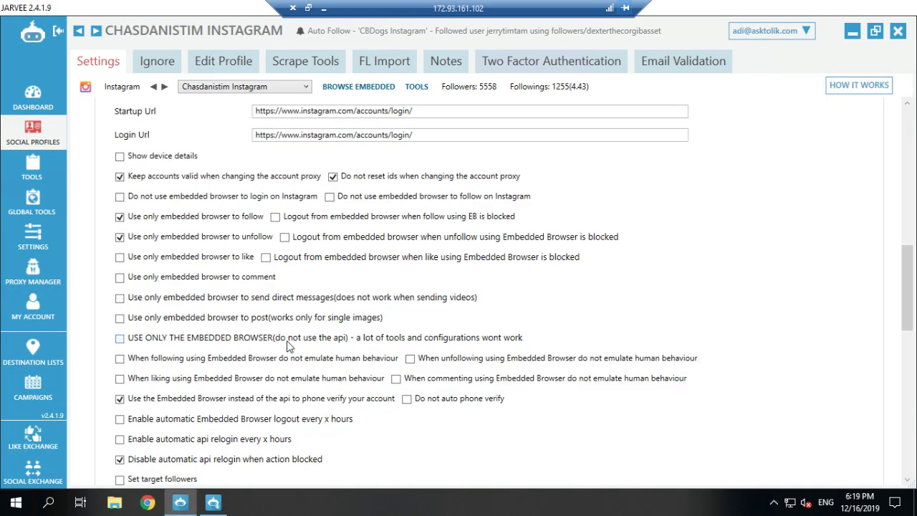
mouse_move(308, 345)
Return from the embedded browser to the account's Follow tool settings.
left_click(212, 502)
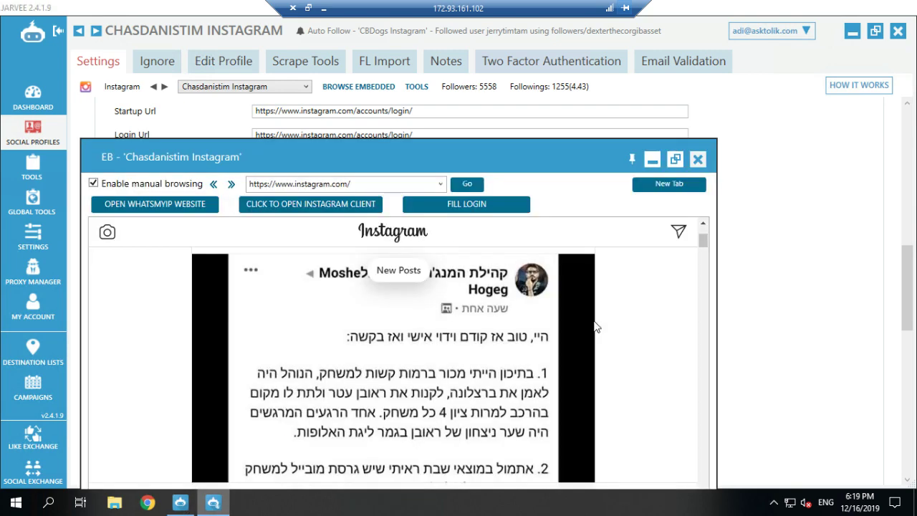
left_click(423, 87)
left_click(423, 87)
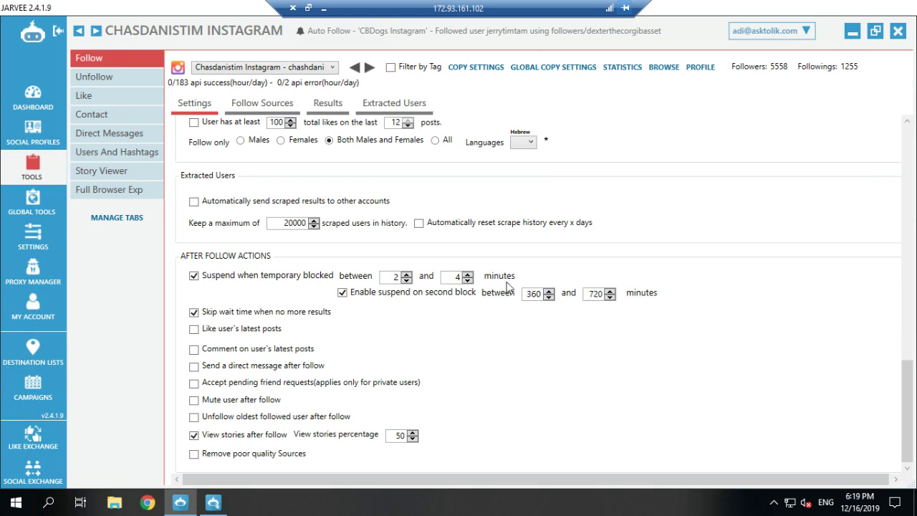
scroll(279, 125, "up", 5)
left_click(262, 103)
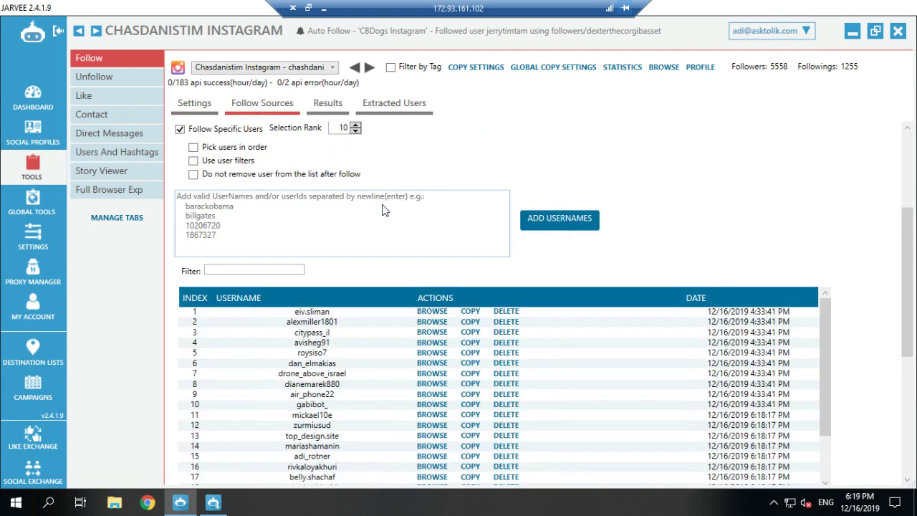
scroll(376, 206, "up", 5)
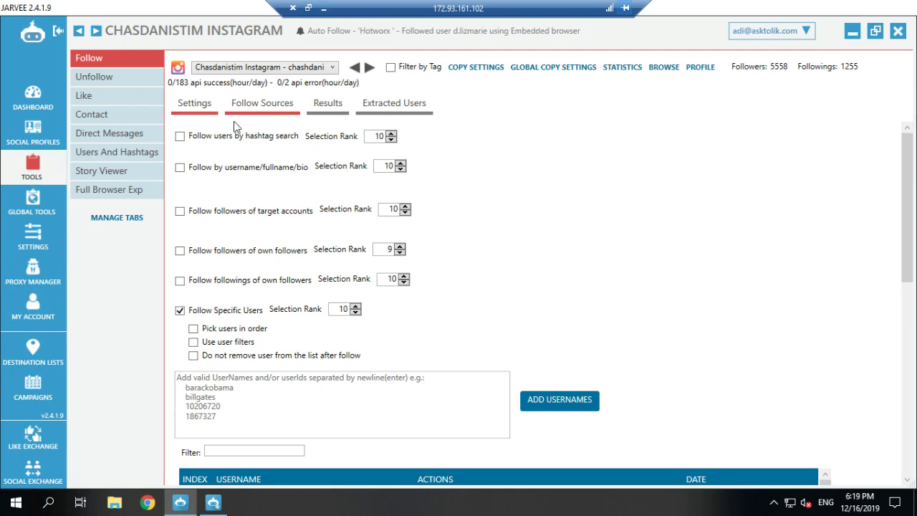
scroll(475, 255, "down", 1)
left_click_drag(909, 195, 883, 301)
scroll(405, 240, "down", 2)
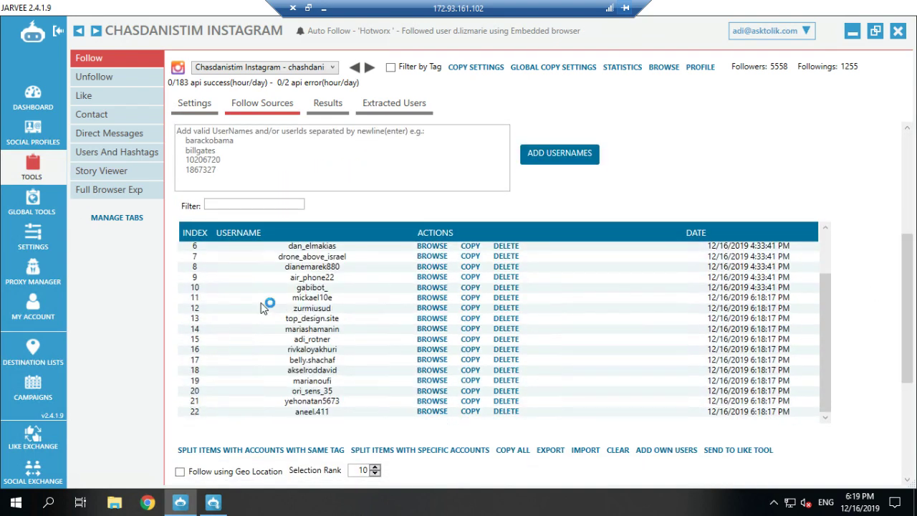
Go to the Tools overview and scroll up to the Scraper account's row.
left_click(32, 165)
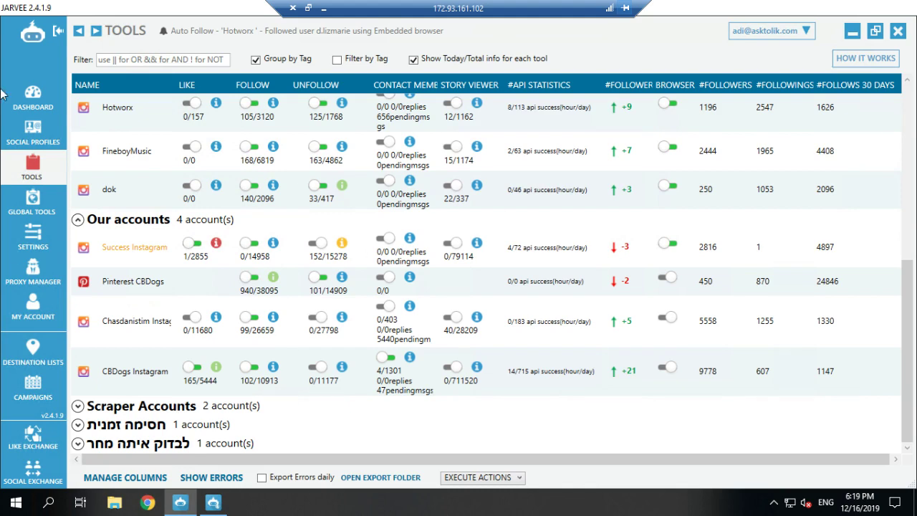
scroll(176, 260, "up", 1)
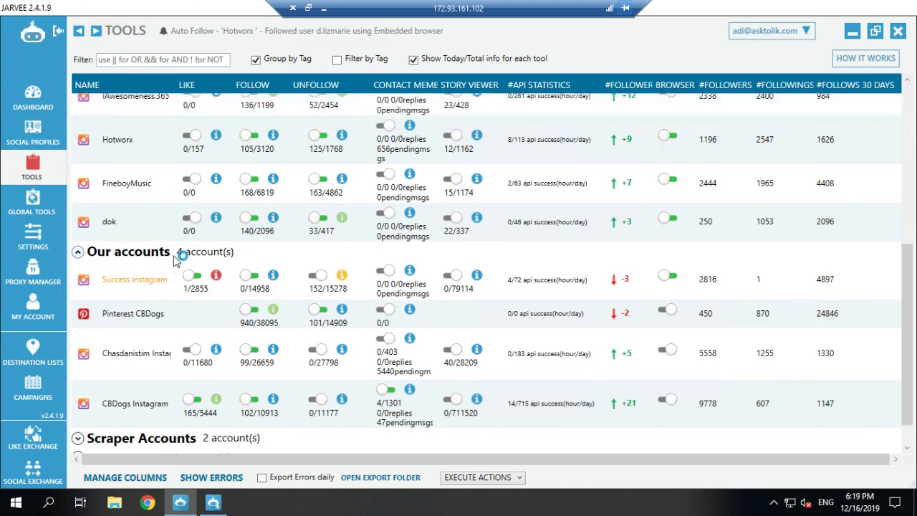
scroll(176, 260, "up", 5)
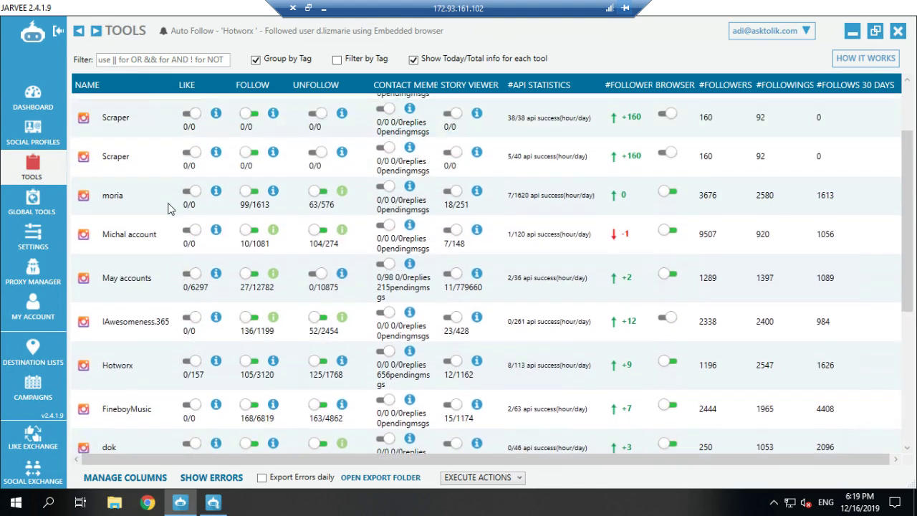
scroll(142, 166, "up", 1)
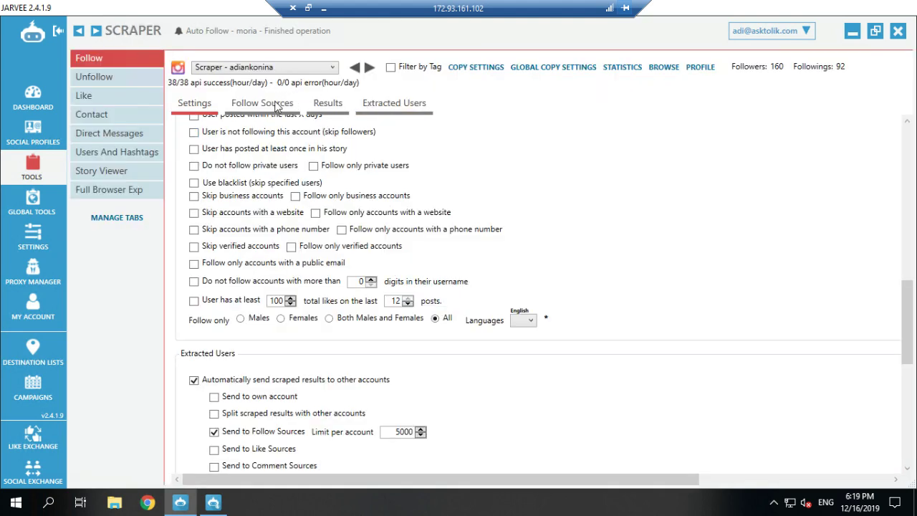
Set the Scraper account's Follow tool status to STOPPED.
left_click(276, 106)
left_click(208, 105)
scroll(287, 156, "up", 10)
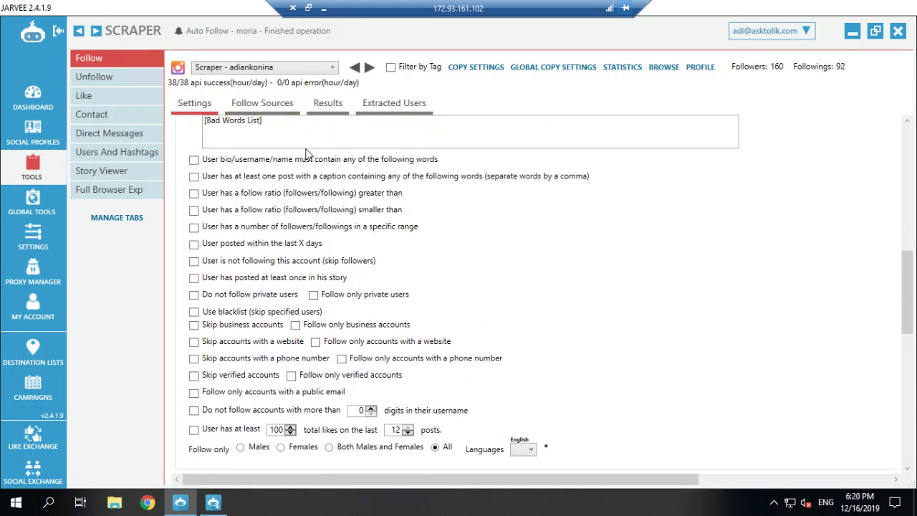
scroll(255, 161, "up", 4)
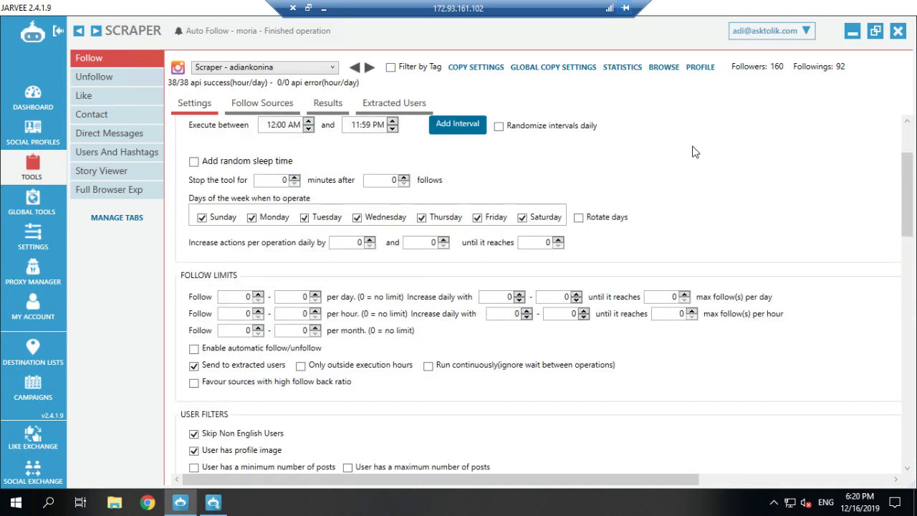
left_click(244, 144)
Clear all of the Scraper's follow sources and confirm the deletion.
left_click(262, 103)
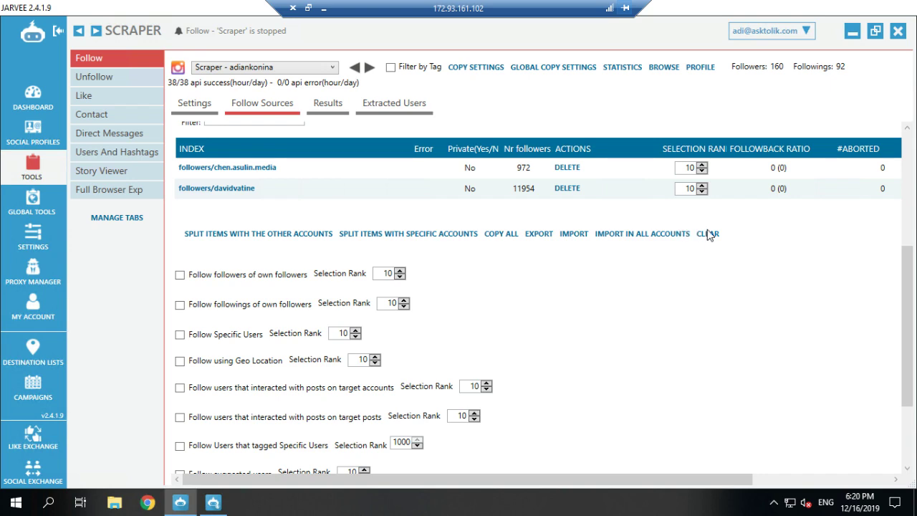
left_click(706, 234)
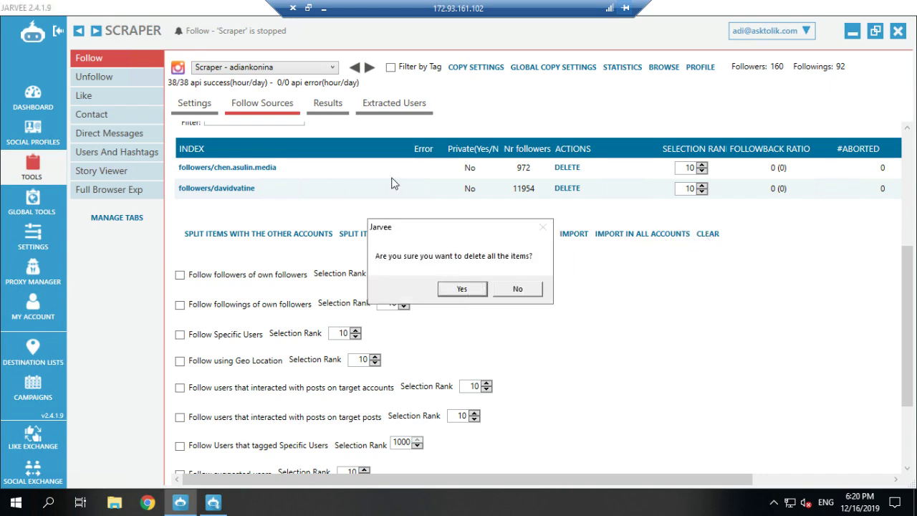
key("Return")
Reset the Scraper's scrape history under Extracted Users and acknowledge the confirmation.
left_click(328, 104)
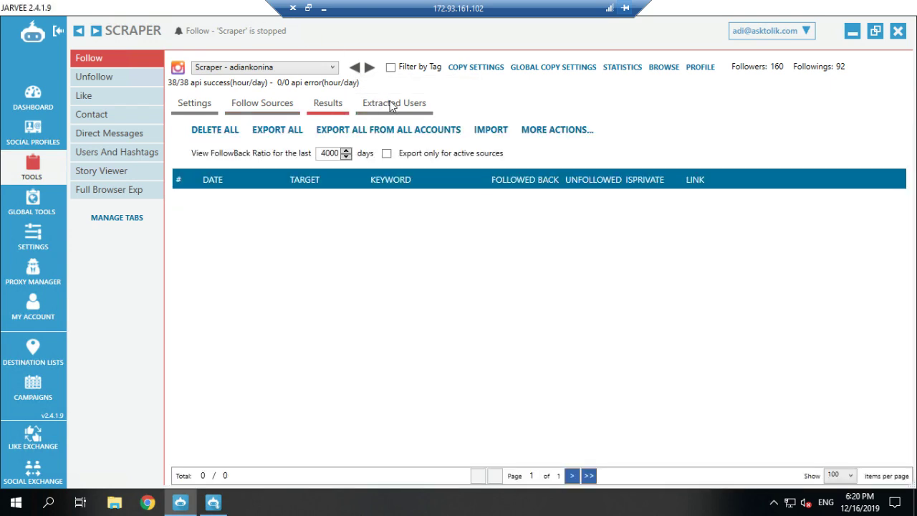
left_click(391, 104)
left_click(802, 177)
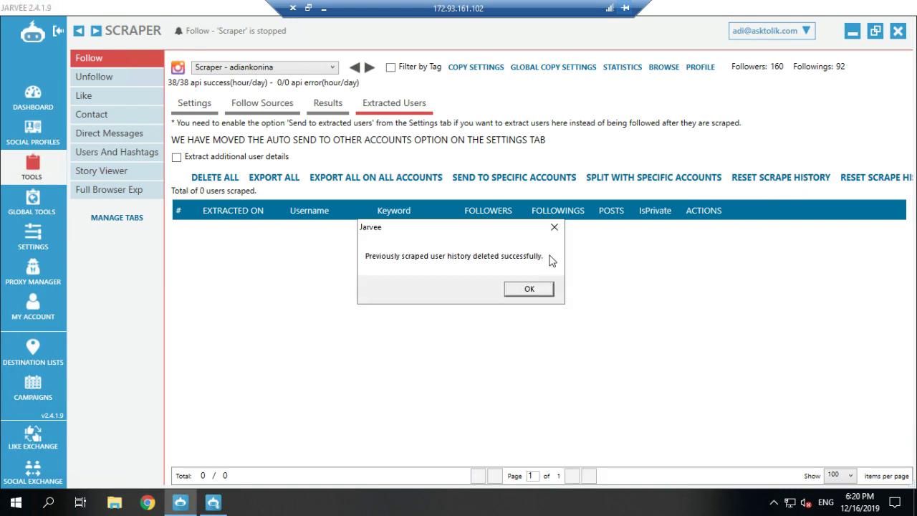
left_click(537, 289)
left_click(261, 105)
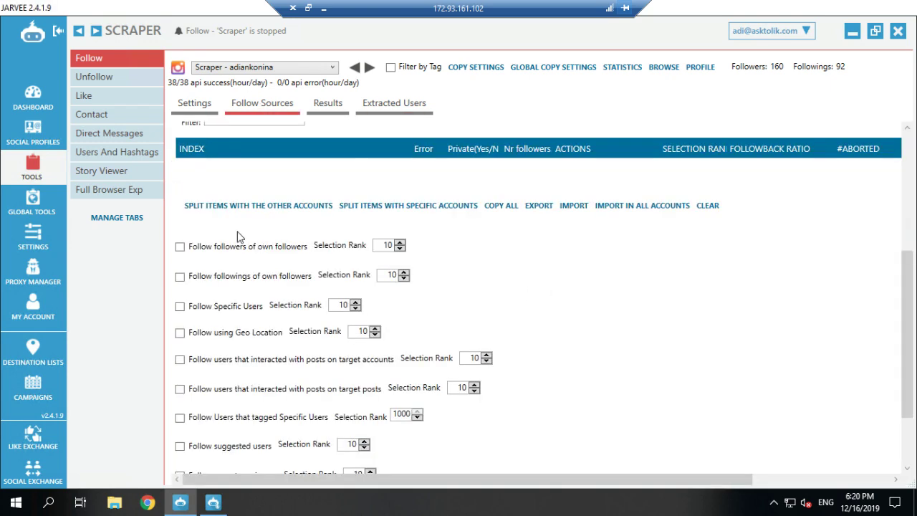
scroll(272, 193, "up", 2)
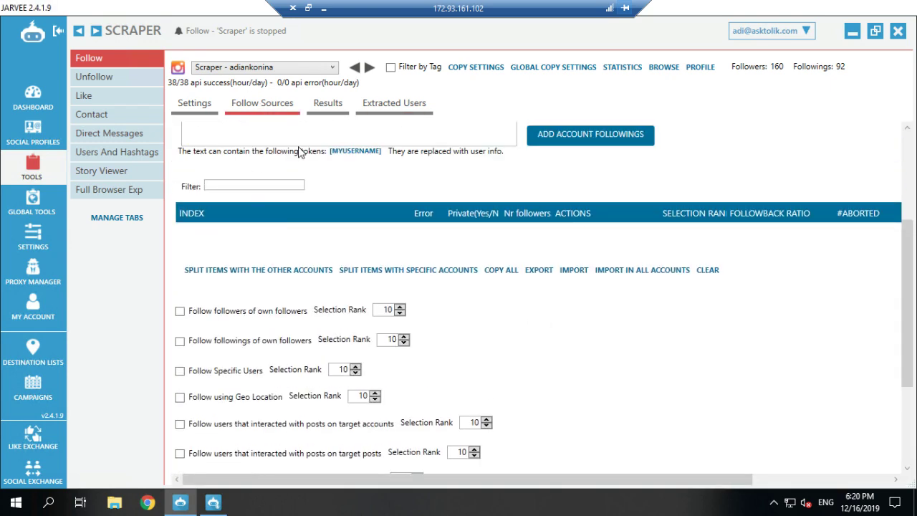
left_click(204, 110)
scroll(285, 407, "down", 5)
scroll(286, 407, "down", 10)
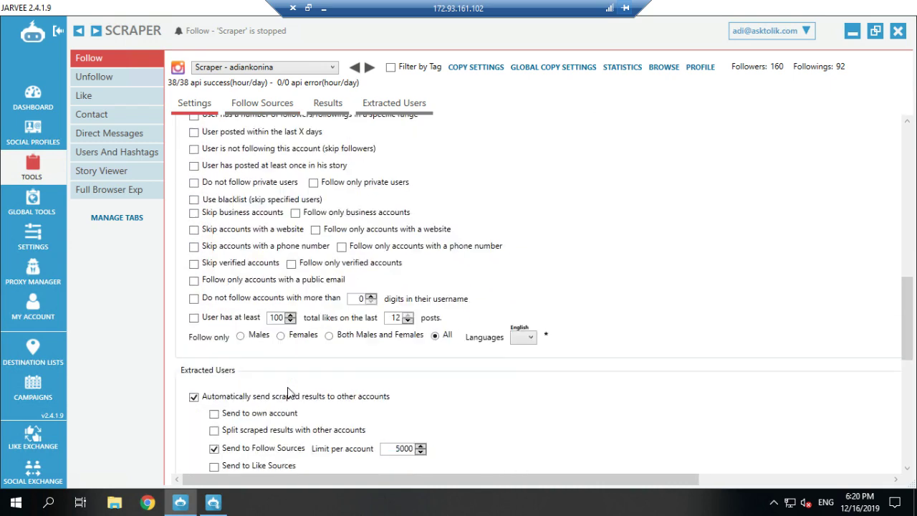
left_click(341, 382)
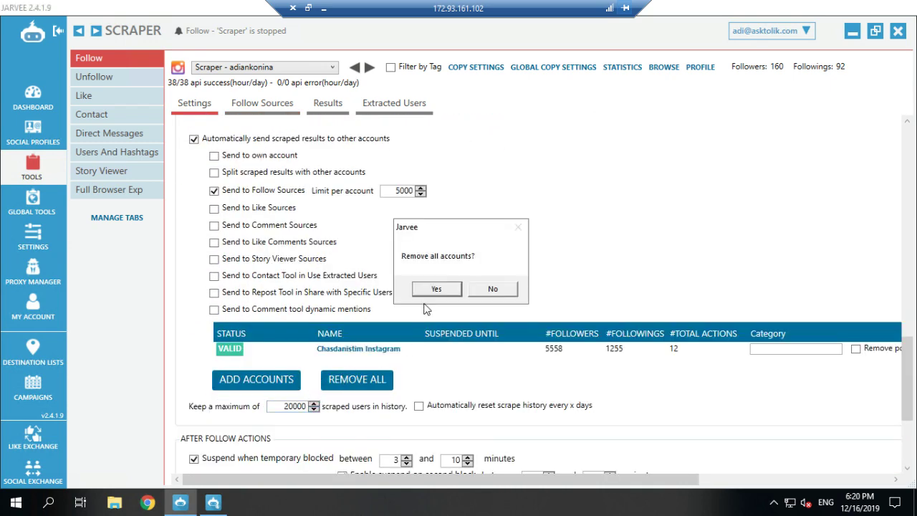
left_click(433, 289)
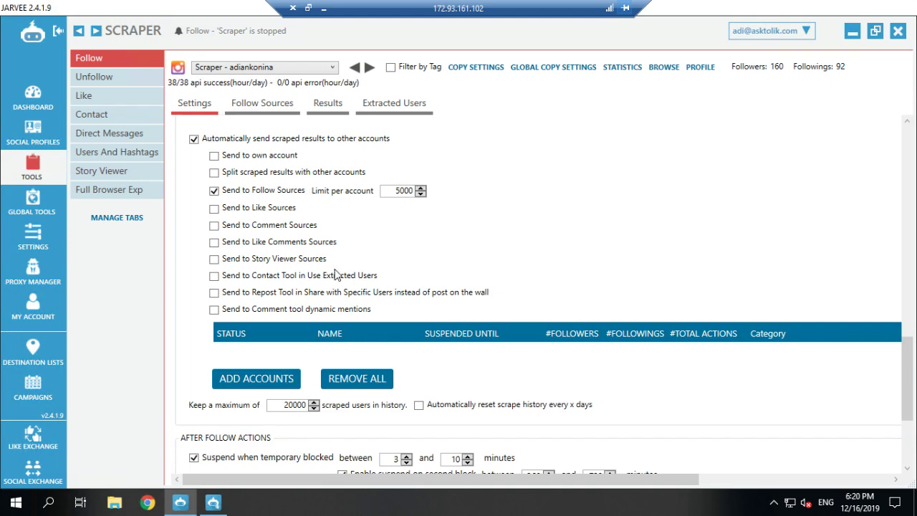
left_click(257, 378)
left_click(718, 99)
From the Tools overview, open the Chasdanistim Instagram row under Our accounts.
left_click(58, 155)
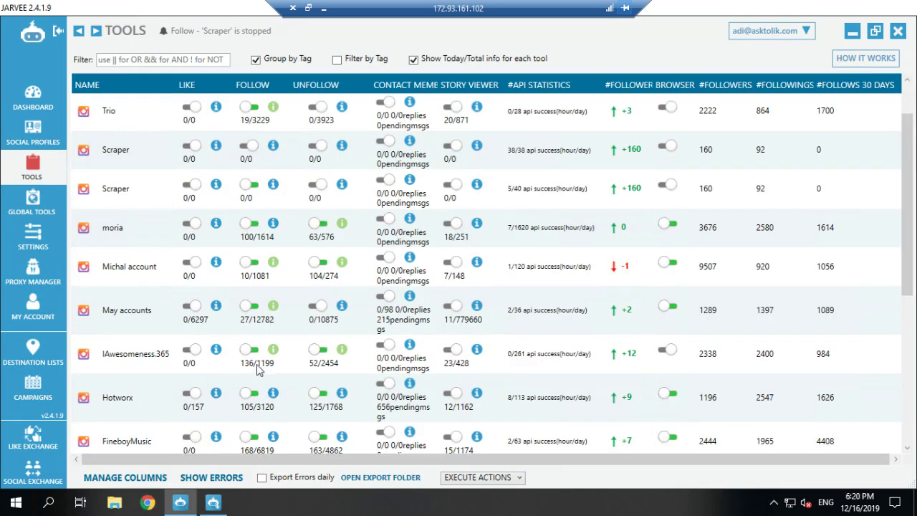
scroll(258, 370, "down", 2)
scroll(244, 379, "down", 1)
scroll(171, 427, "down", 5)
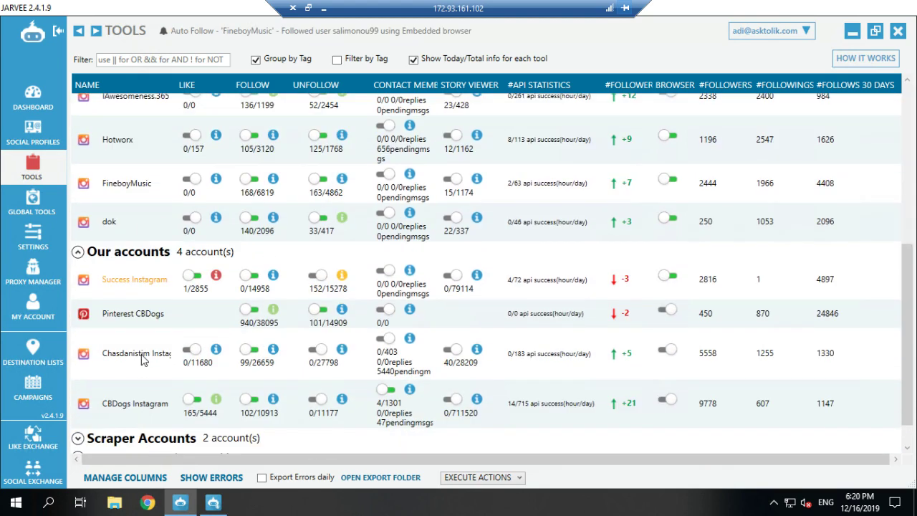
left_click(141, 356)
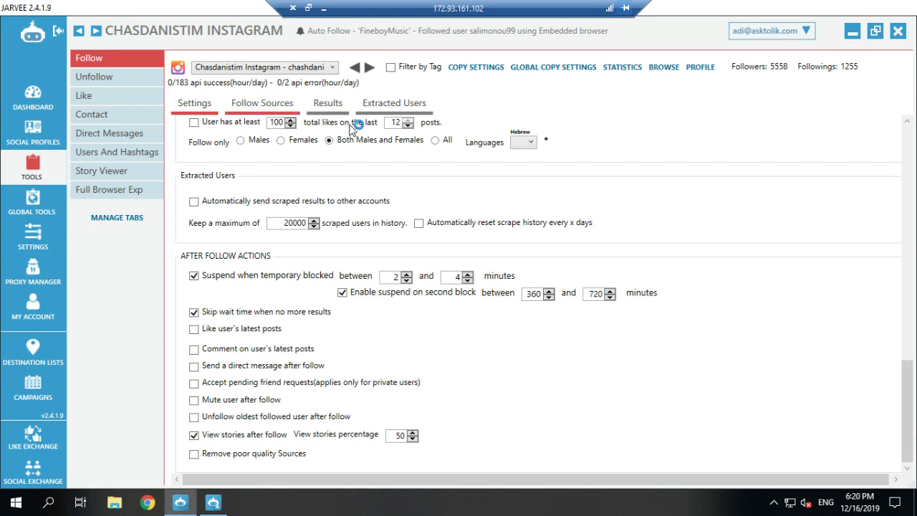
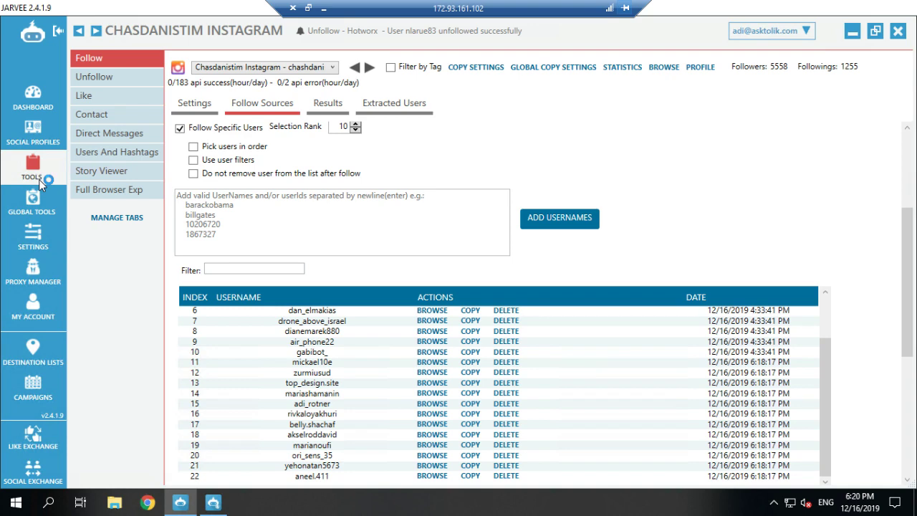
Scroll through the FineboyMusic follow-sources list in Jarvee to review it.
scroll(217, 202, "up", 2)
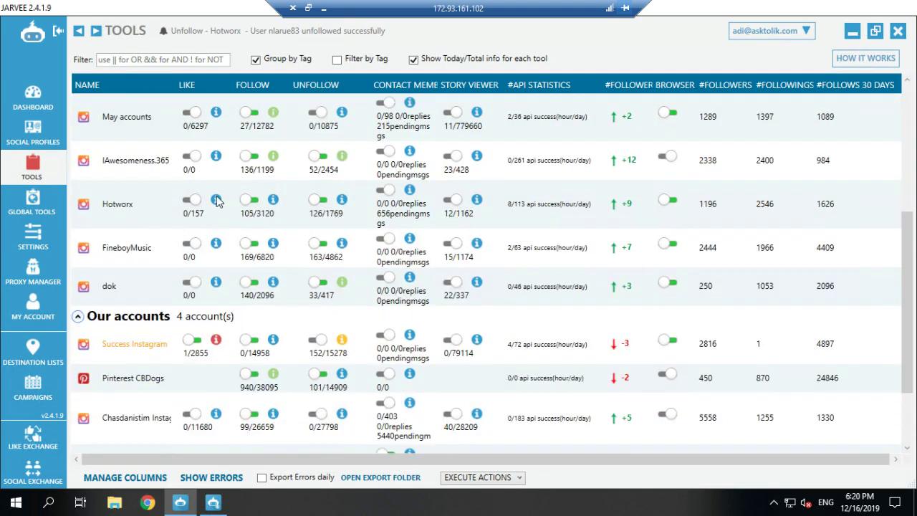
scroll(217, 202, "up", 2)
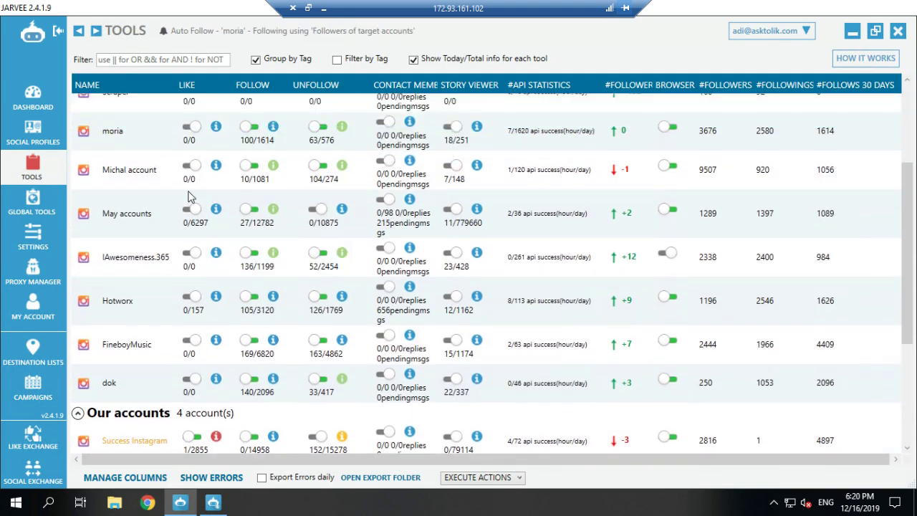
scroll(172, 200, "up", 1)
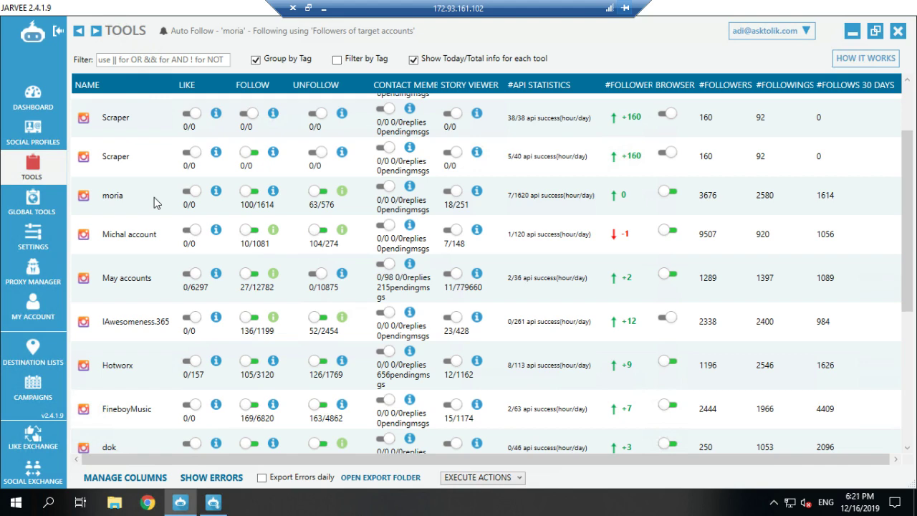
scroll(154, 203, "up", 1)
scroll(156, 202, "down", 3)
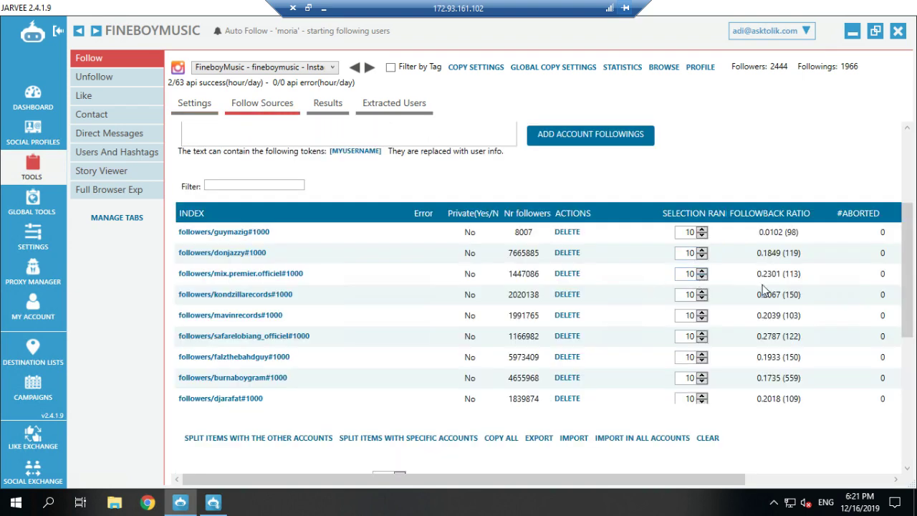
scroll(792, 343, "down", 3)
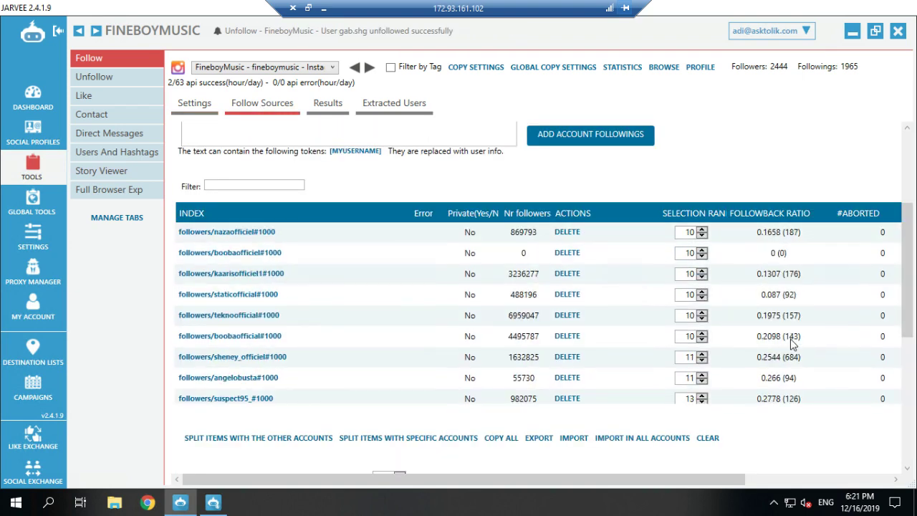
scroll(792, 344, "down", 1)
scroll(733, 344, "up", 3)
Return to the all-accounts Tools table, then minimize the remote desktop to show the scraper-account Google Doc.
scroll(717, 292, "down", 5)
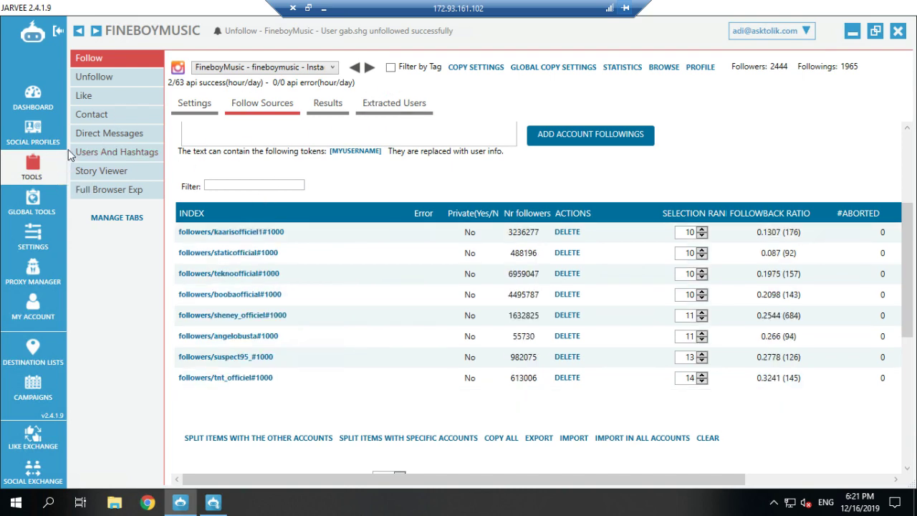
left_click(32, 166)
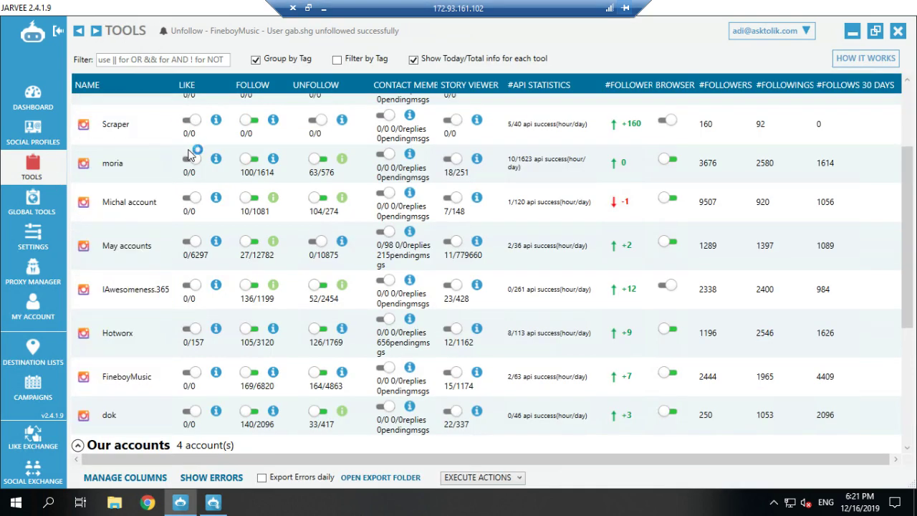
left_click(323, 7)
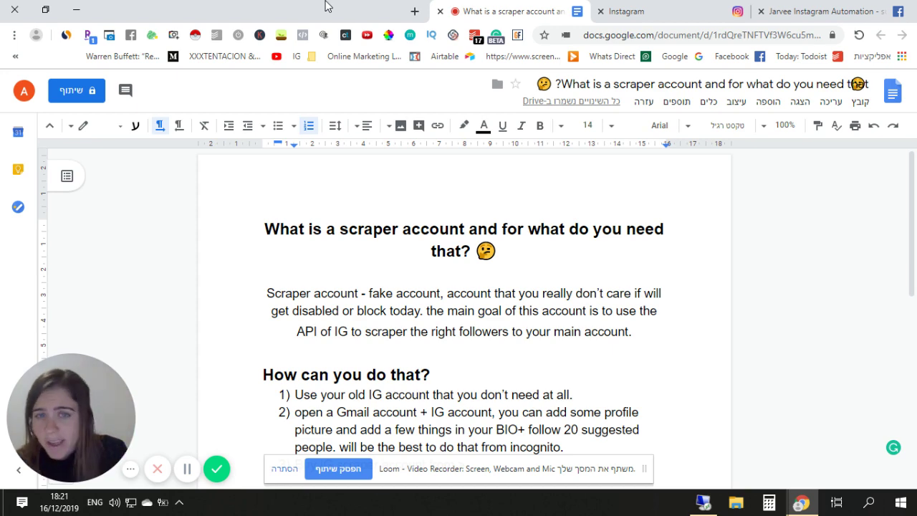
Switch to the Jarvee Instagram Automation Facebook group and glance over its disabled-accounts post.
left_click(823, 11)
scroll(449, 173, "down", 5)
scroll(450, 173, "up", 10)
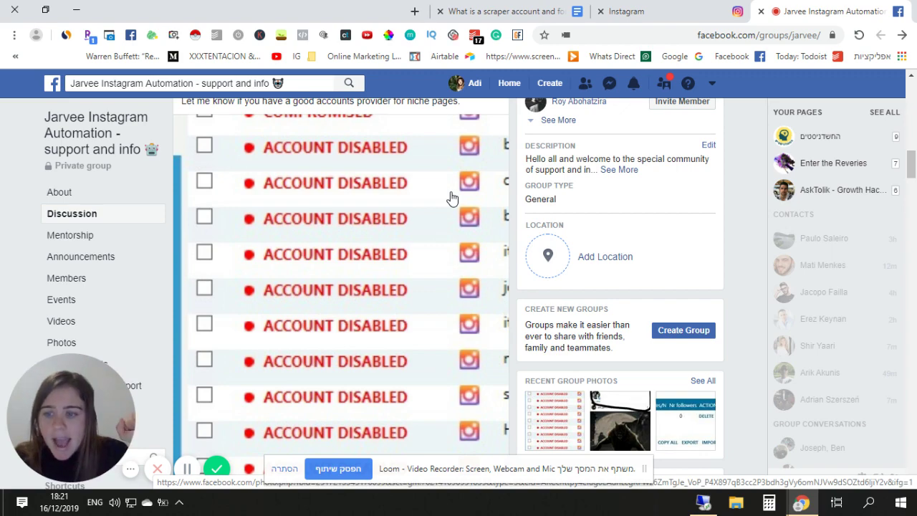
scroll(451, 198, "up", 15)
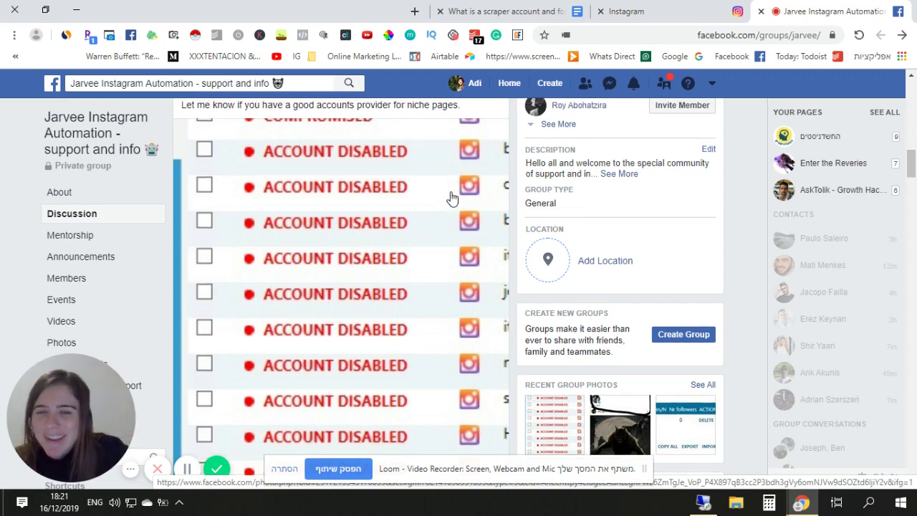